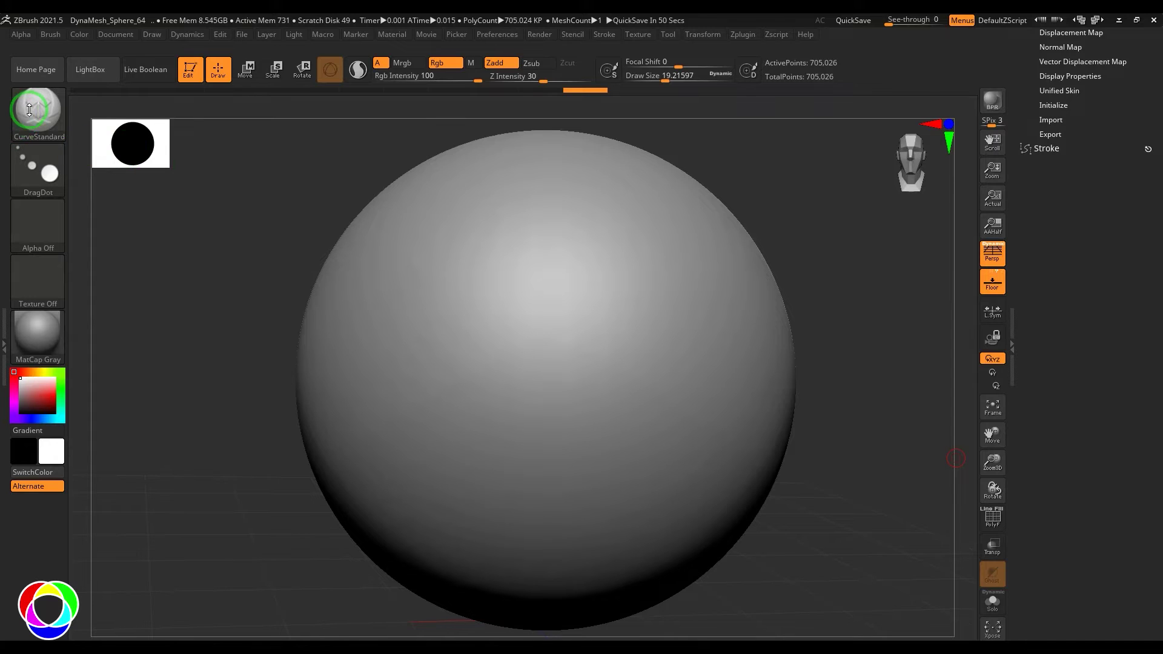
Select the CurvePinch brush and draw a winding curve across the front of the sphere.
left_click(29, 110)
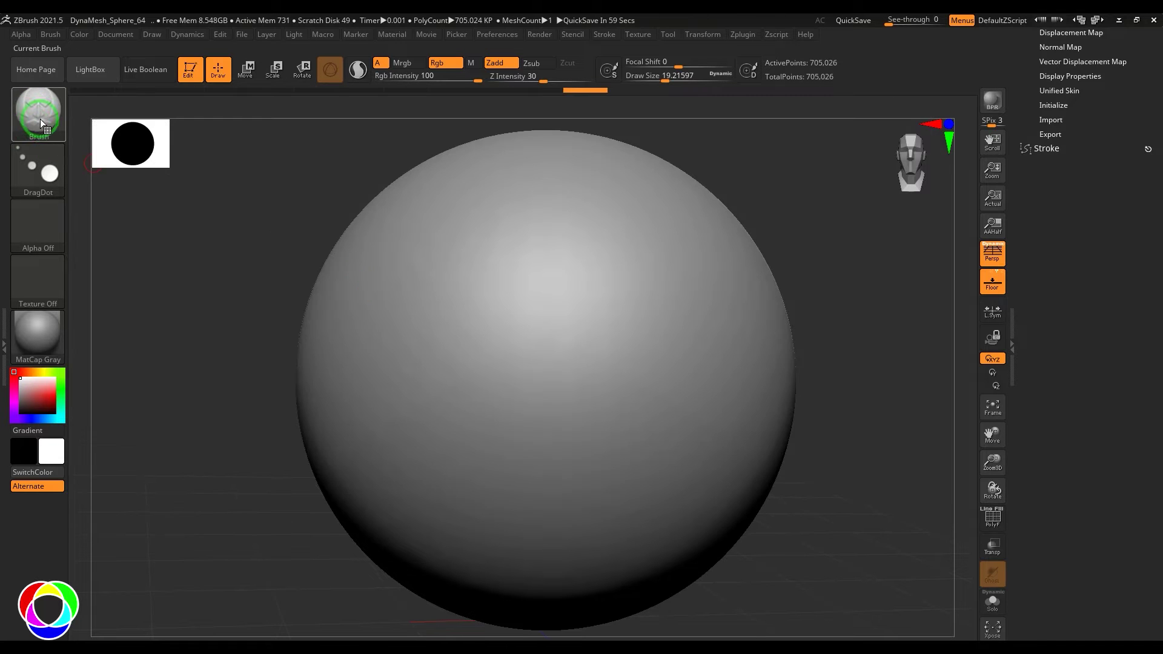
left_click(40, 118)
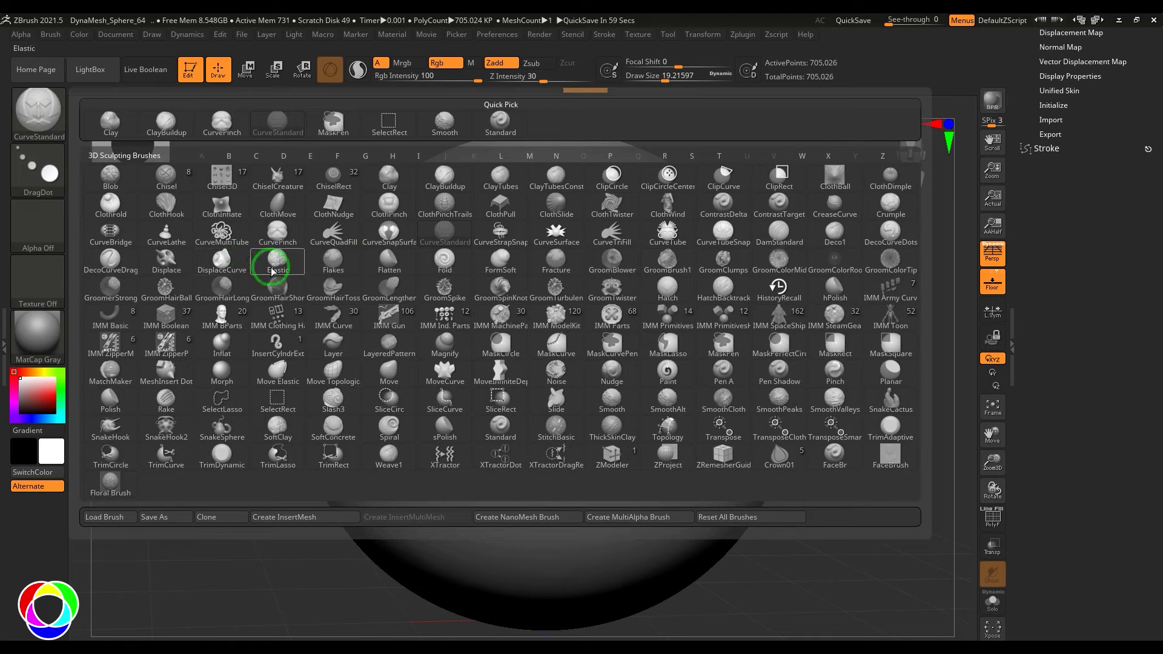
left_click(278, 237)
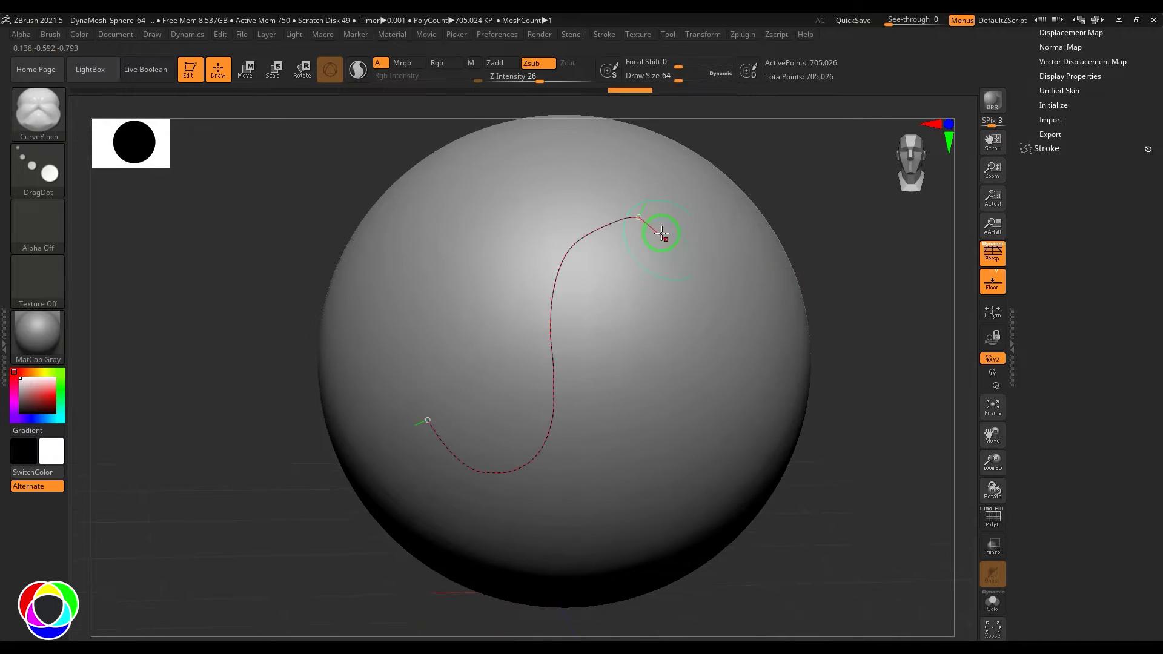
left_click_drag(657, 228, 672, 400)
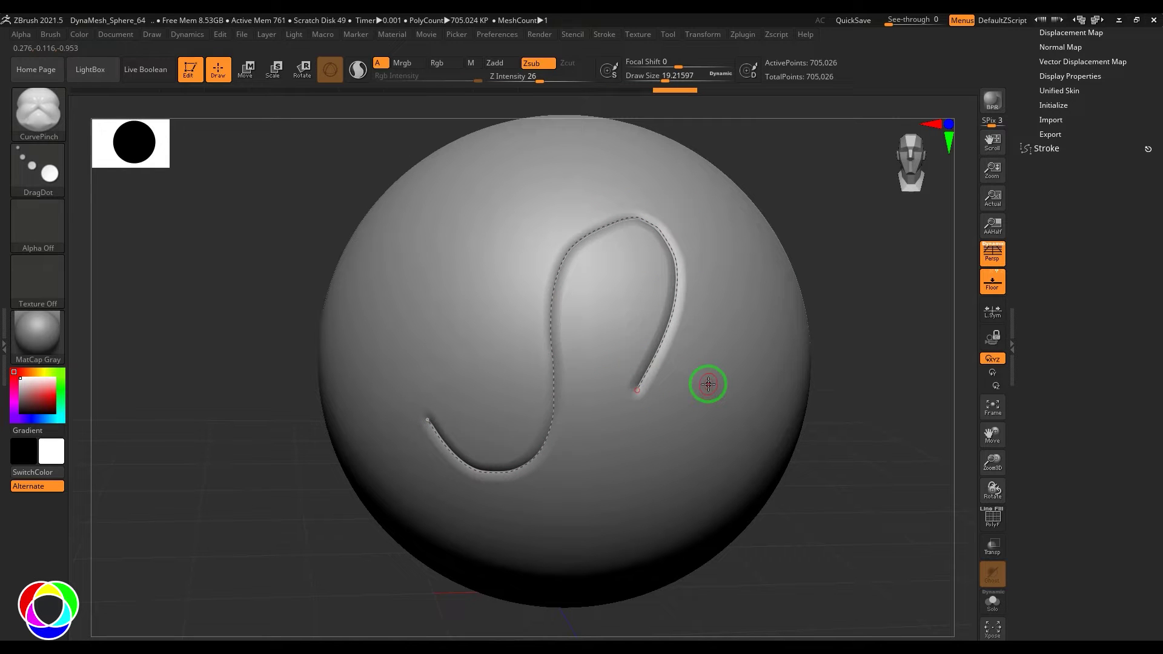
Undo the curve's last extension and apply the pinch along the remaining J-shaped curve.
key("ctrl+z")
left_click_drag(825, 329, 872, 315)
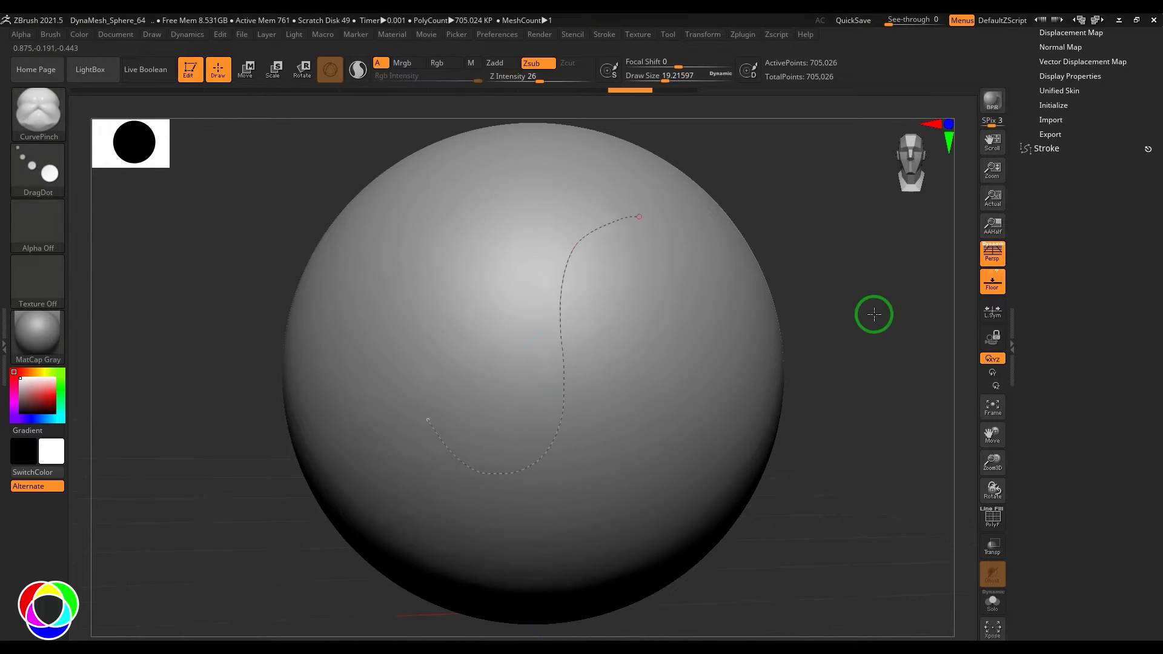
left_click(563, 359)
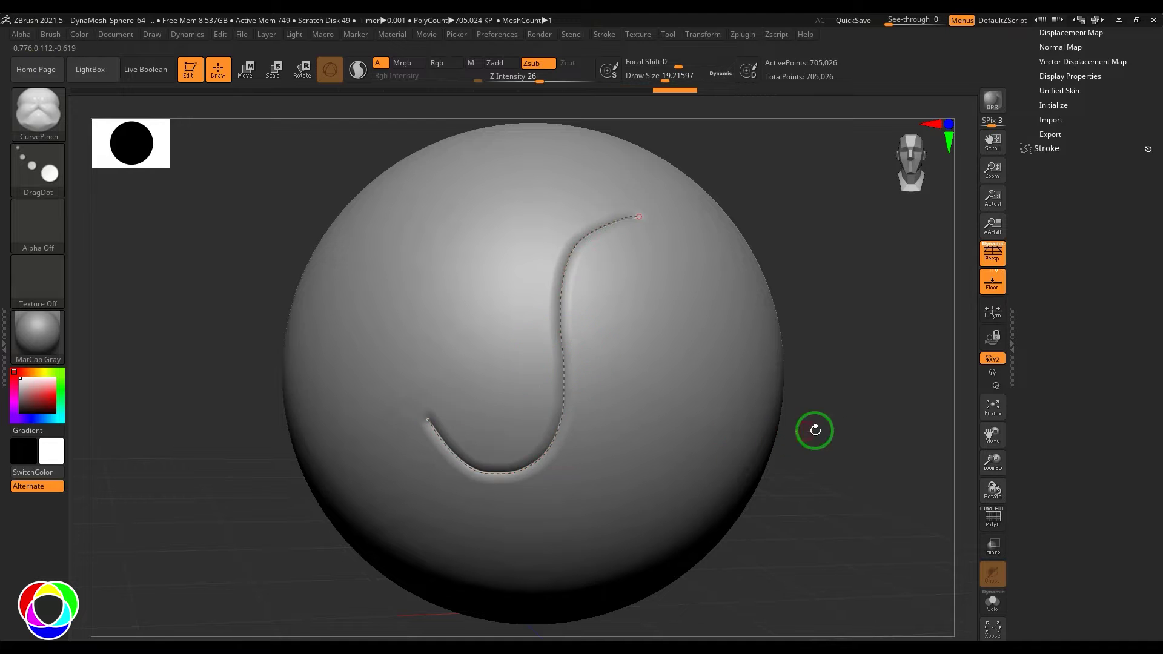
left_click_drag(836, 434, 737, 399)
right_click_drag(795, 413, 833, 457, "ctrl")
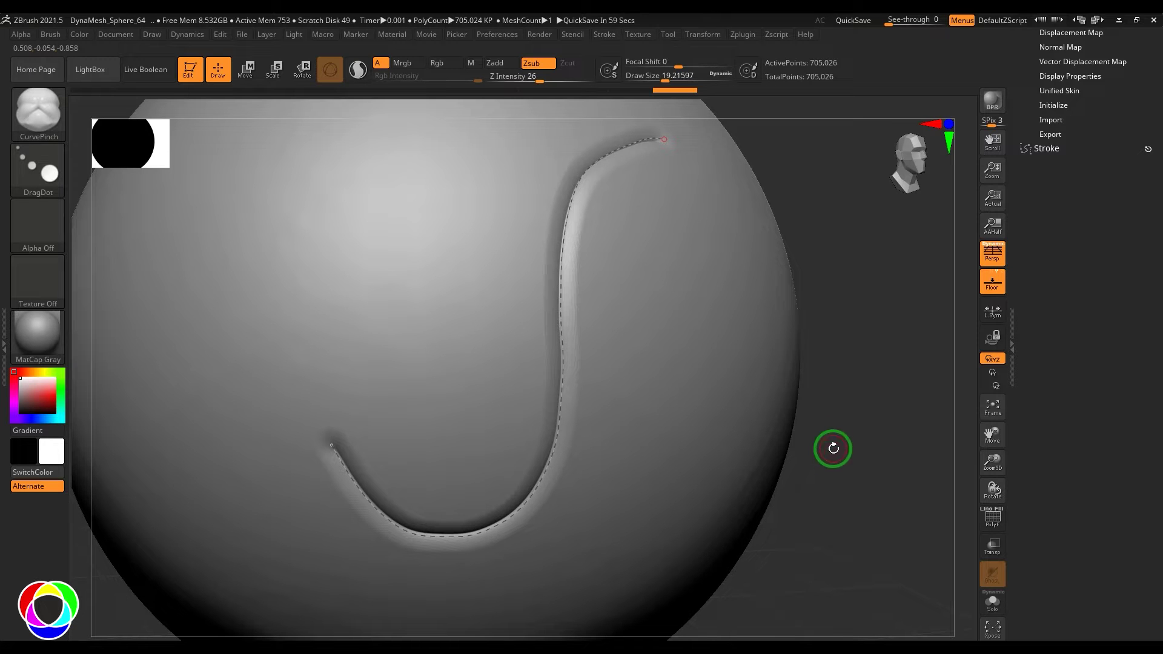
left_click_drag(979, 374, 890, 394)
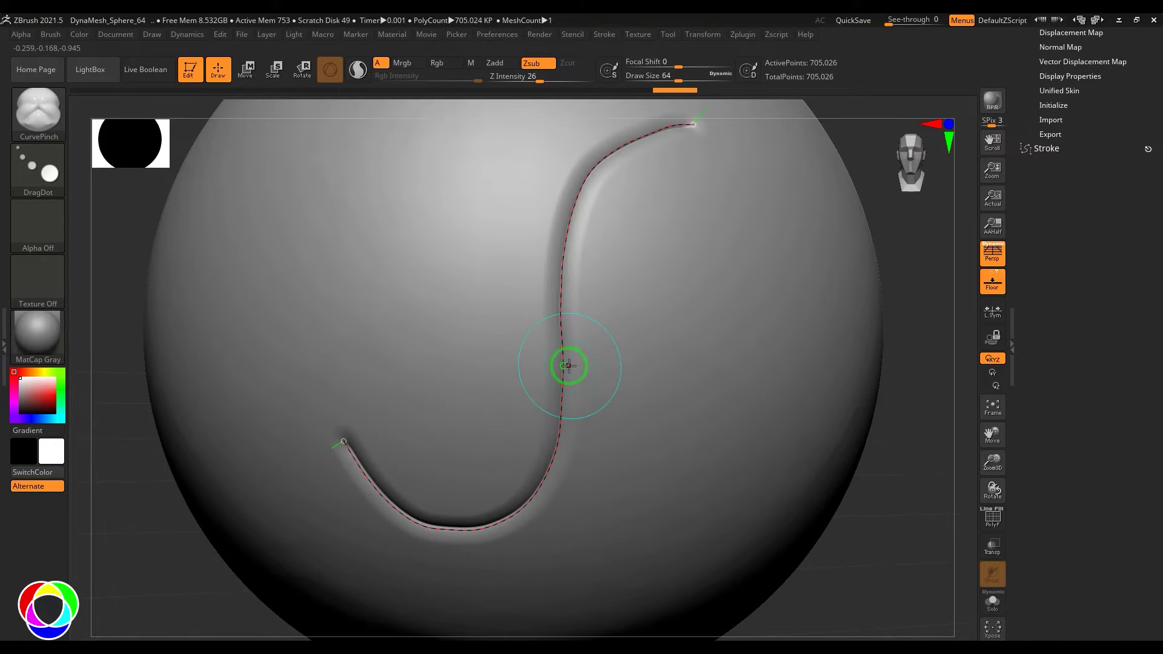
Reshape the pinched curve by pulling its middle sideways into a sharp point and bending its upper end the opposite way.
left_click_drag(566, 363, 684, 397)
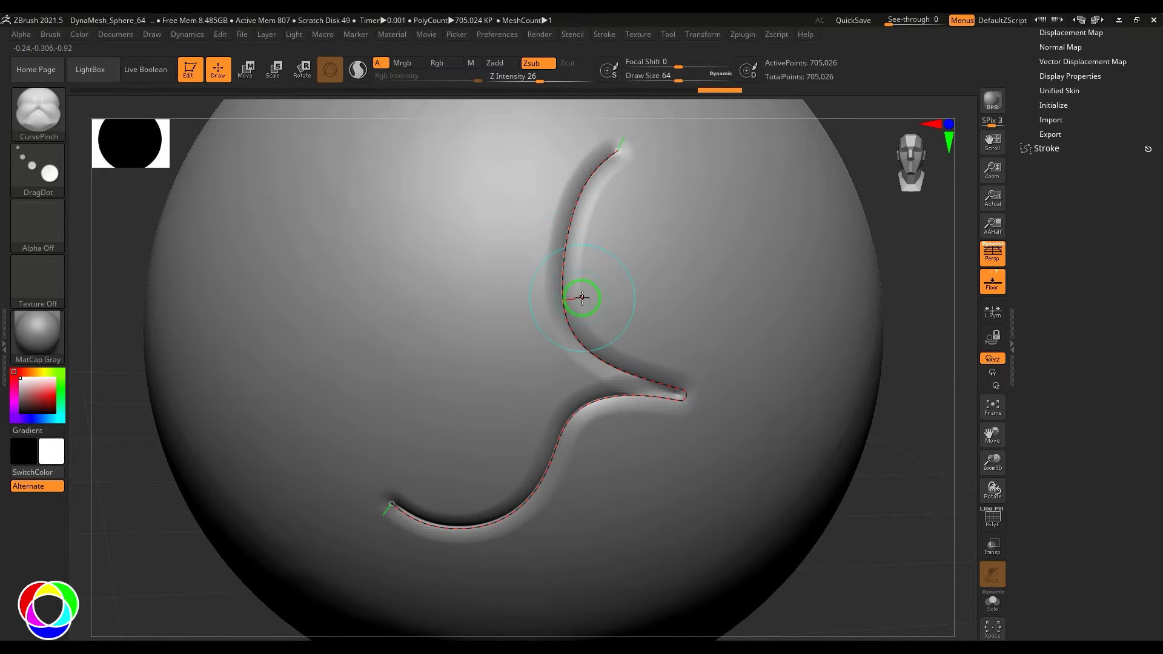
left_click_drag(613, 149, 498, 173)
left_click_drag(565, 205, 579, 213)
mouse_move(520, 183)
left_mouse_down()
mouse_move(488, 168)
mouse_move(565, 231)
mouse_move(529, 181)
left_mouse_up()
left_click(597, 361)
left_click_drag(856, 485, 802, 491, "alt")
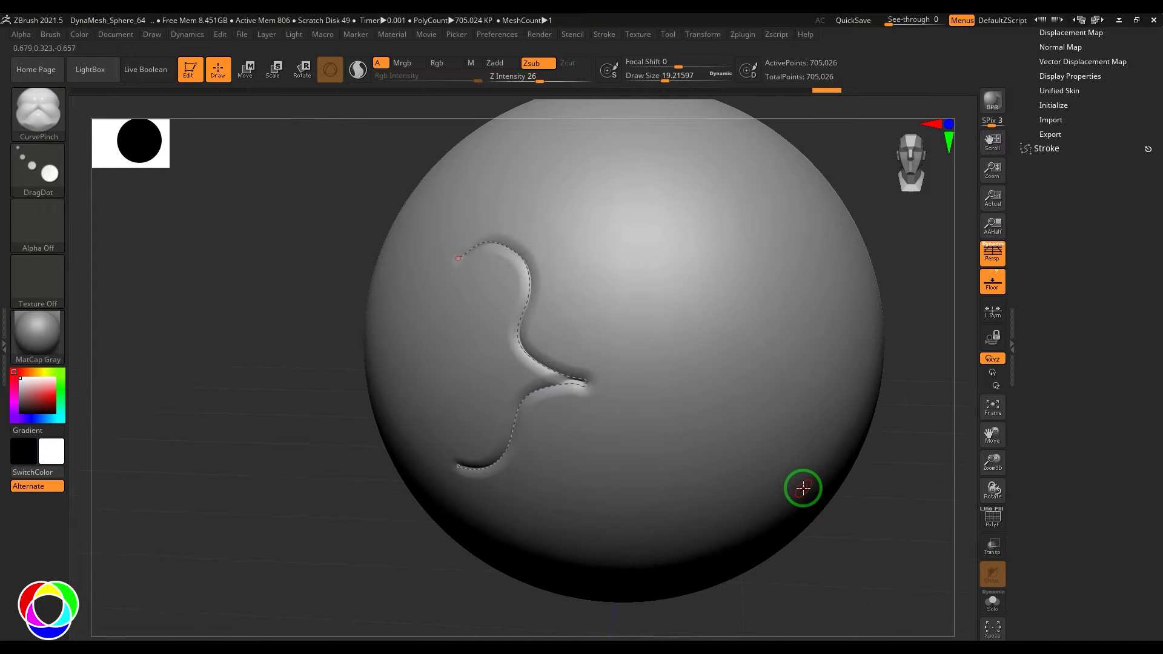
Switch to the DamStandard brush and make room beside the pinched curve.
key("b")
key("d")
key("s")
left_click_drag(320, 382, 272, 381, "alt")
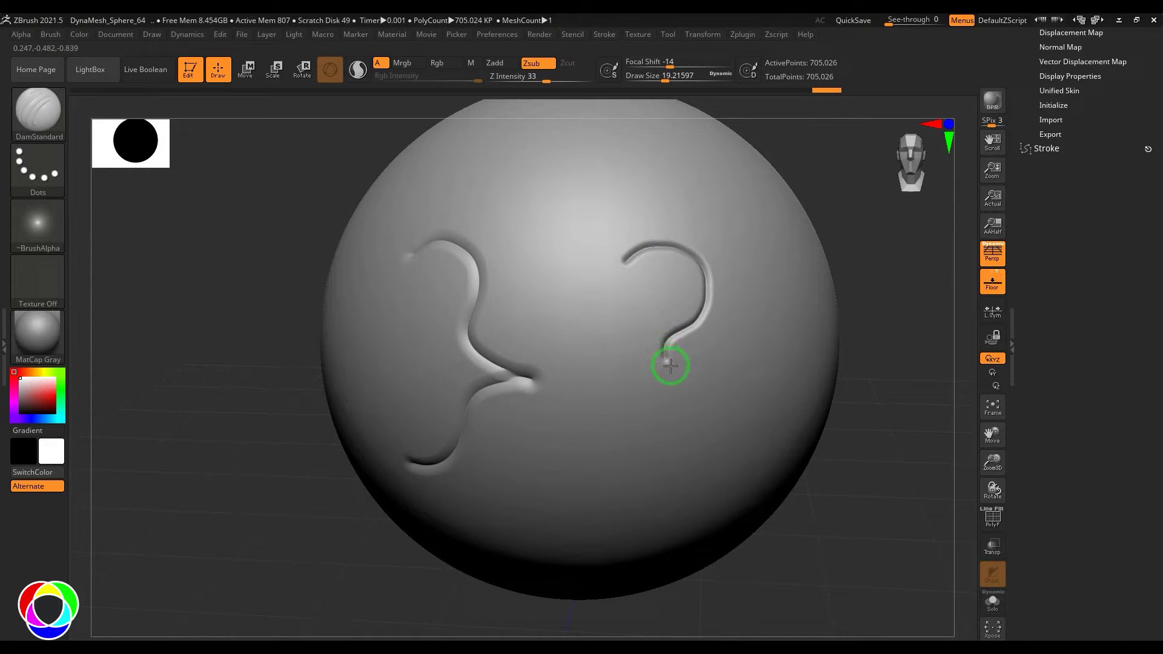
Try carving a freehand 3-shaped groove beside the pinched curve with DamStandard, and undo the stroke.
mouse_move(671, 367)
left_mouse_down()
mouse_move(738, 397)
mouse_move(637, 499)
mouse_move(599, 429)
left_mouse_up()
left_click_drag(842, 503, 843, 522, "alt")
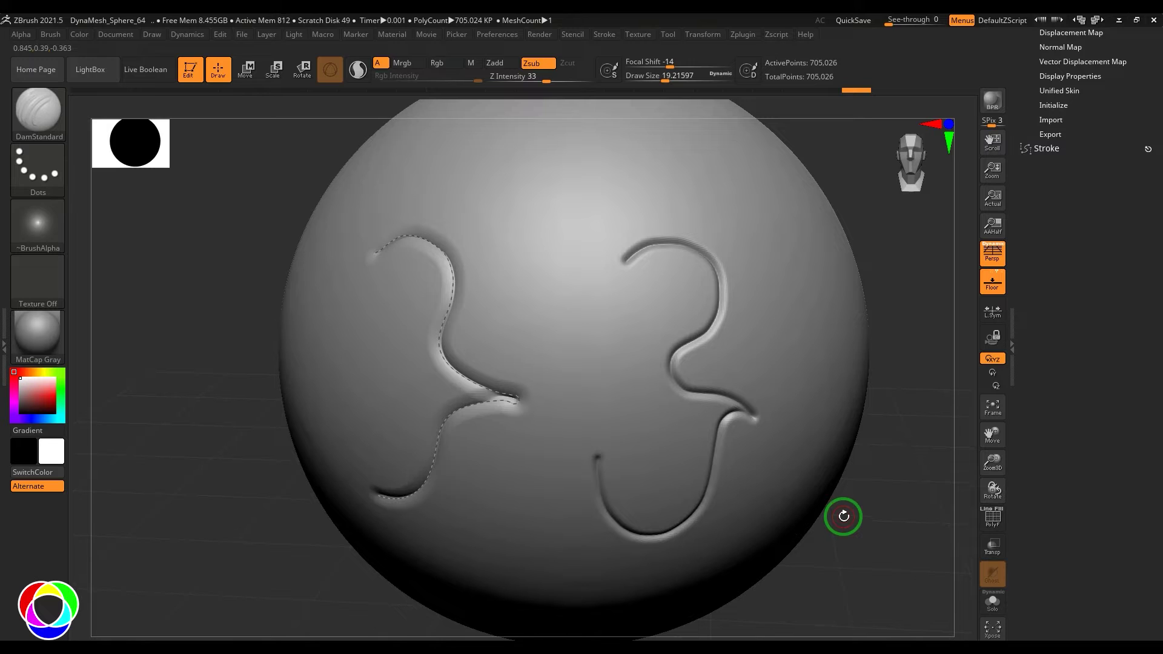
key("ctrl+z")
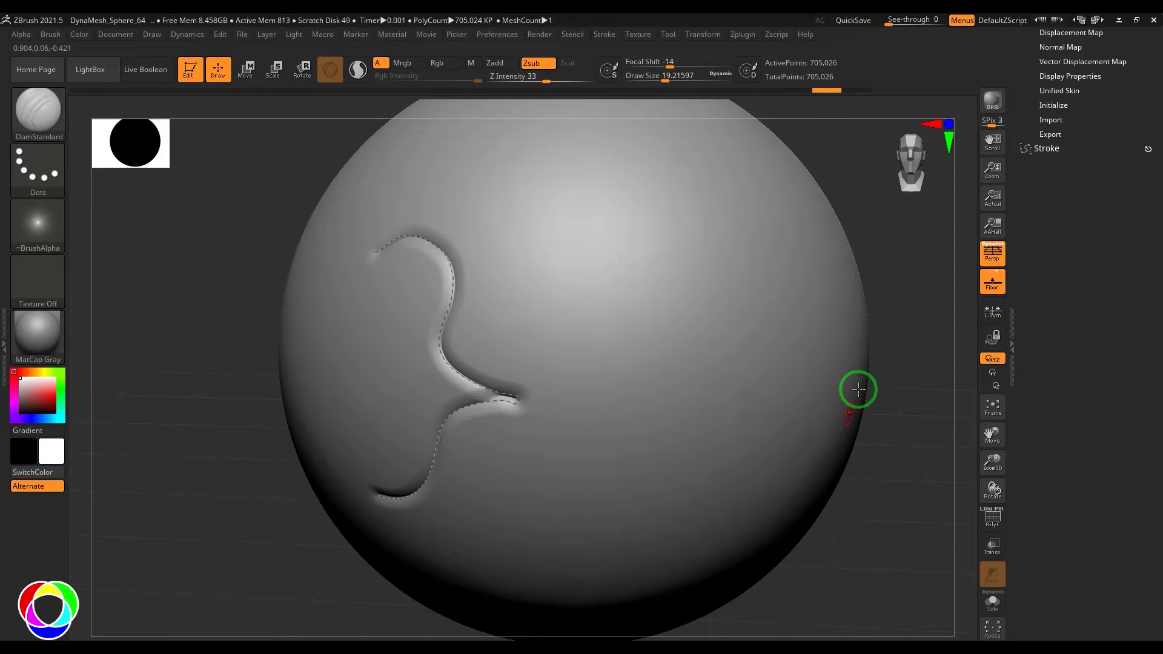
Clone the DamStandard brush and enable curve drawing in the clone's stroke settings.
left_click(55, 34)
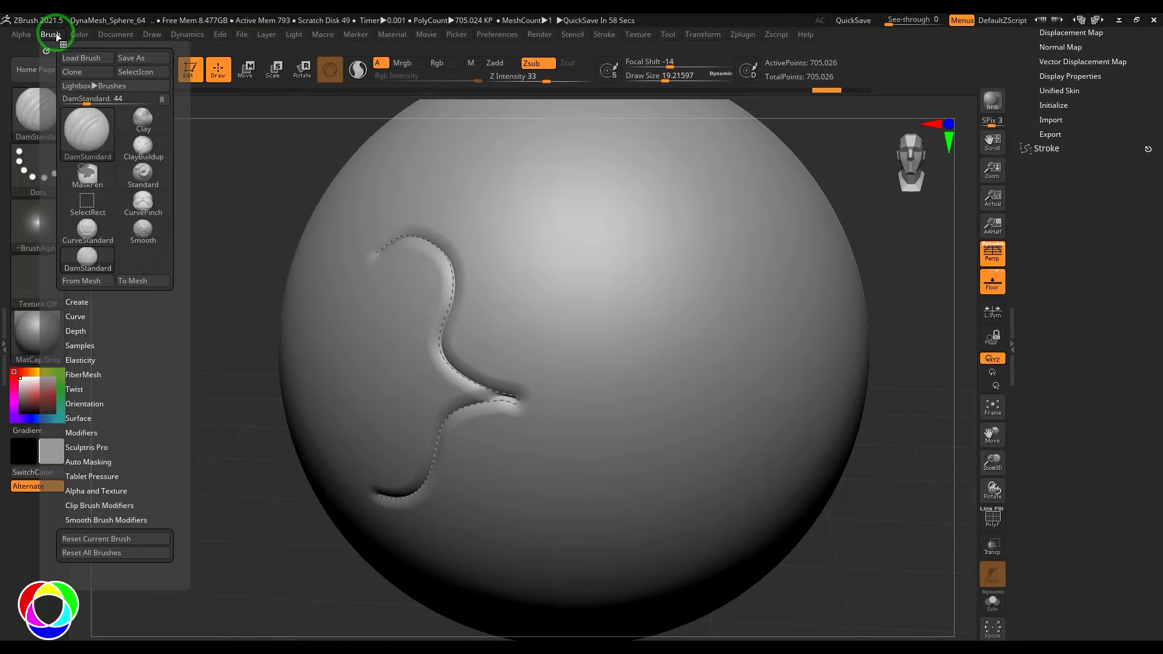
left_click(78, 73)
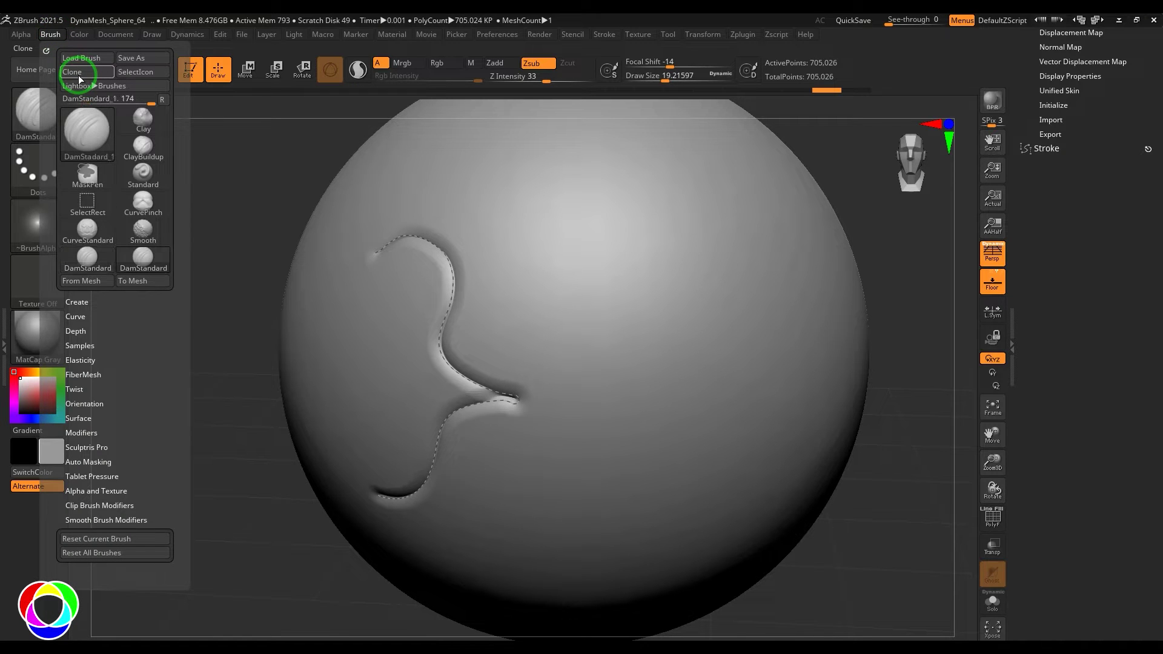
left_click(603, 35)
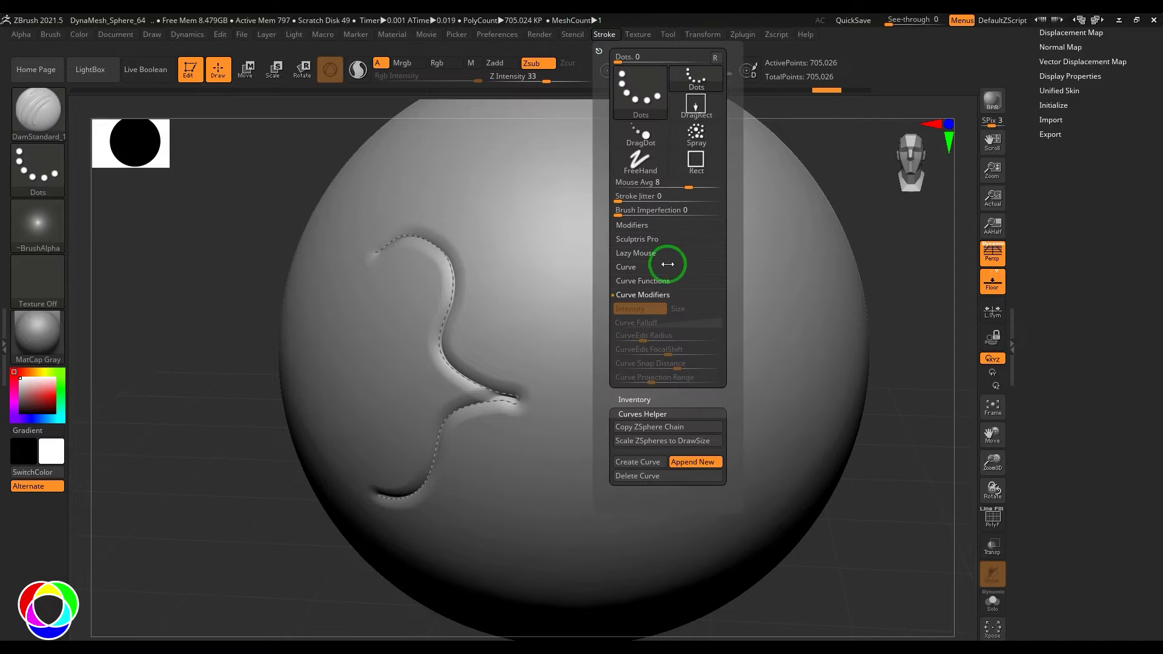
left_click(633, 267)
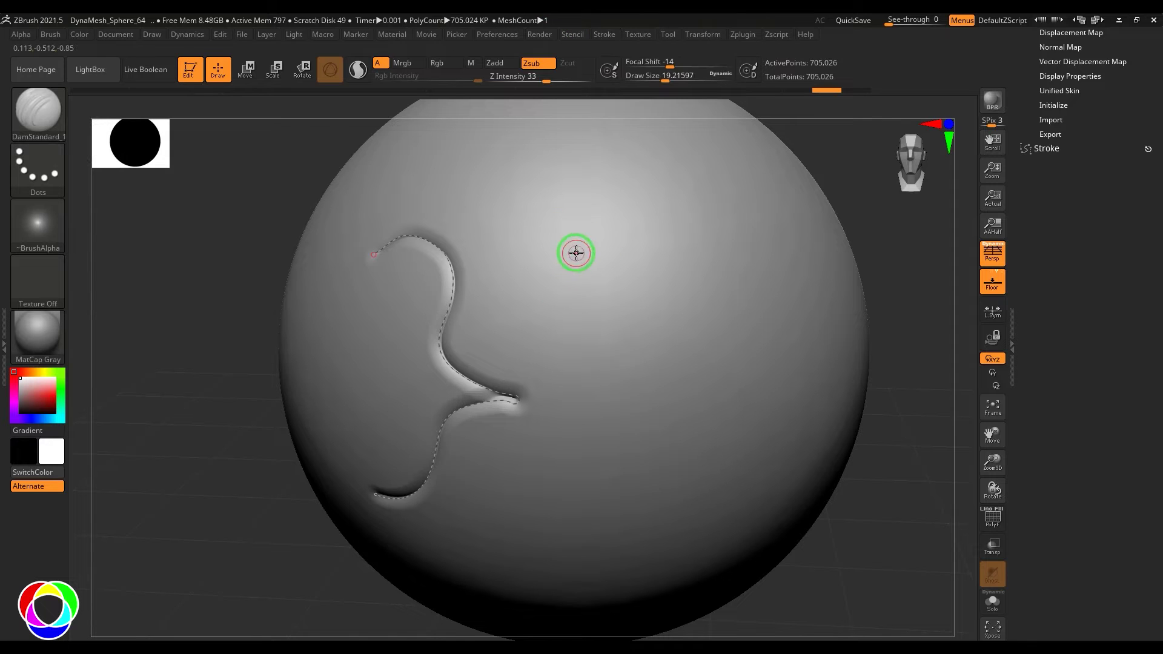
Draw a 3-shaped curve beside the pinched shape with the cloned brush, try the groove along it, and undo the groove.
left_click_drag(576, 252, 663, 279)
left_click_drag(546, 485, 539, 461)
left_click(649, 369)
left_click(641, 361)
left_click(644, 357)
left_click_drag(874, 371, 882, 386)
left_click_drag(894, 509, 896, 487)
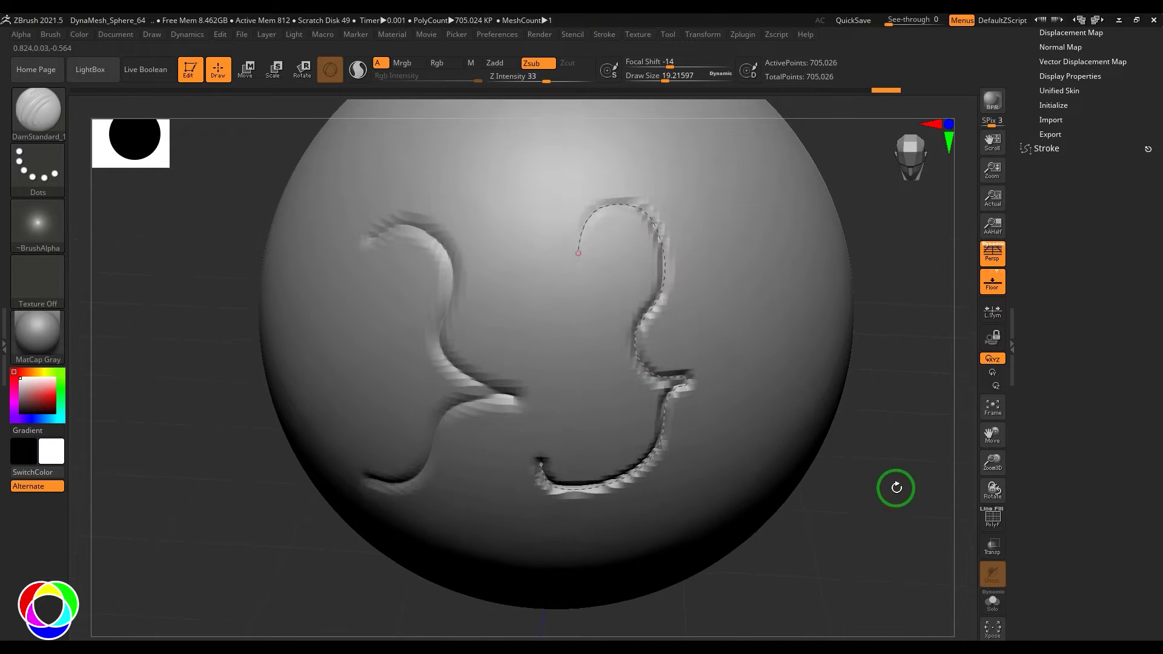
left_click_drag(819, 558, 789, 537)
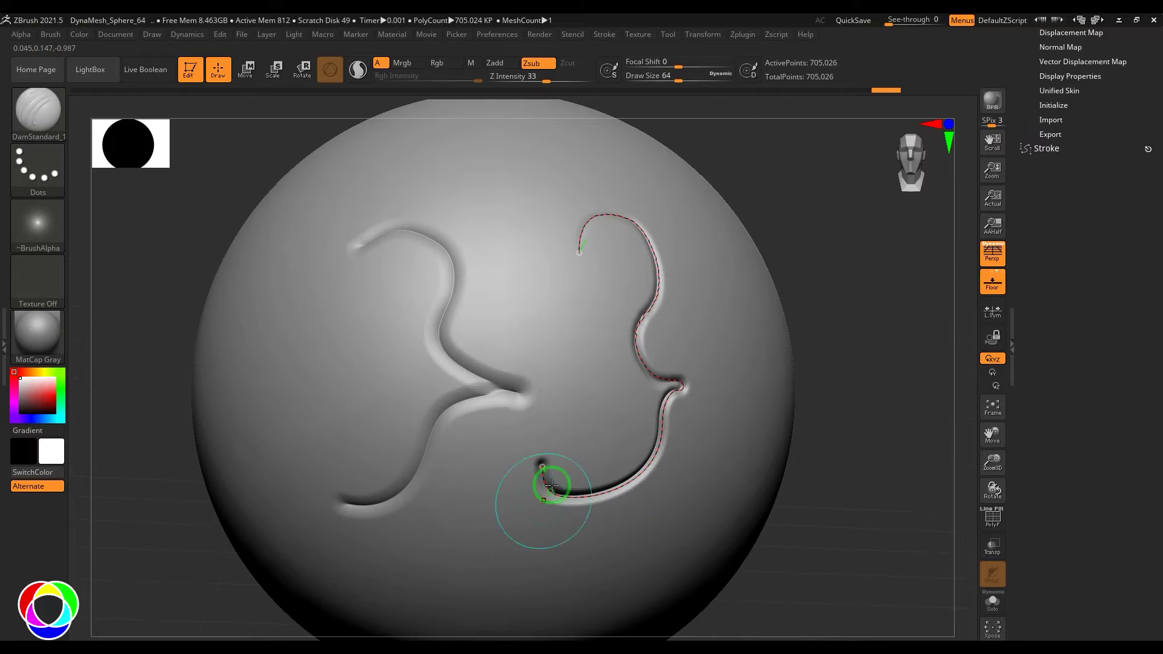
left_click_drag(810, 488, 745, 488)
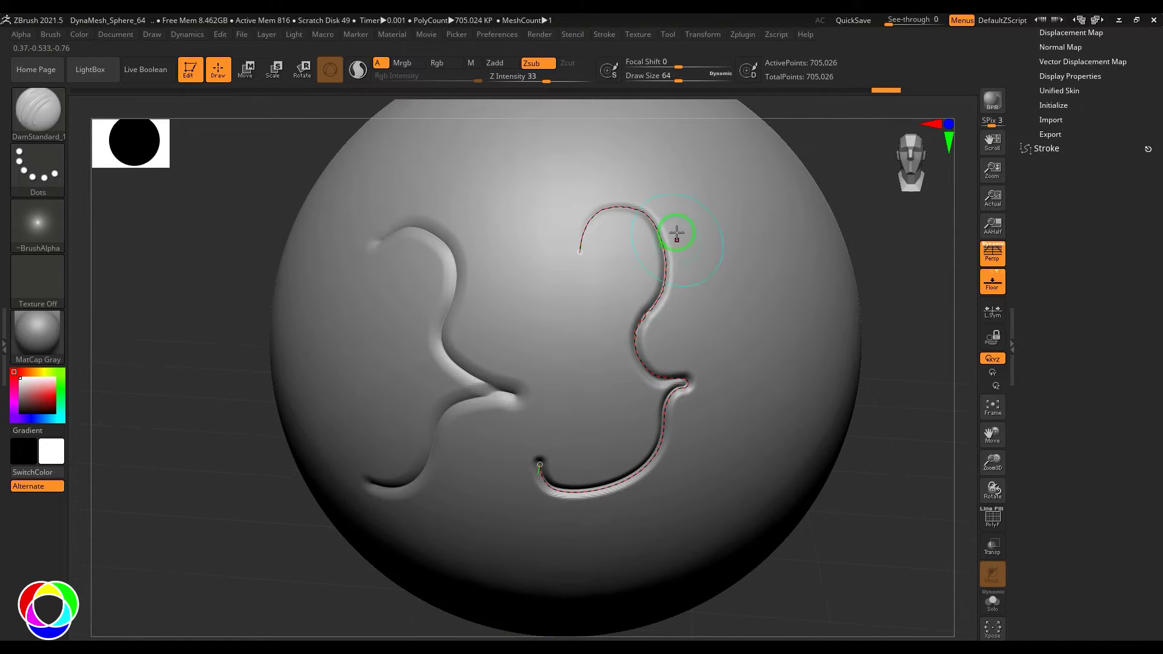
key("ctrl+z")
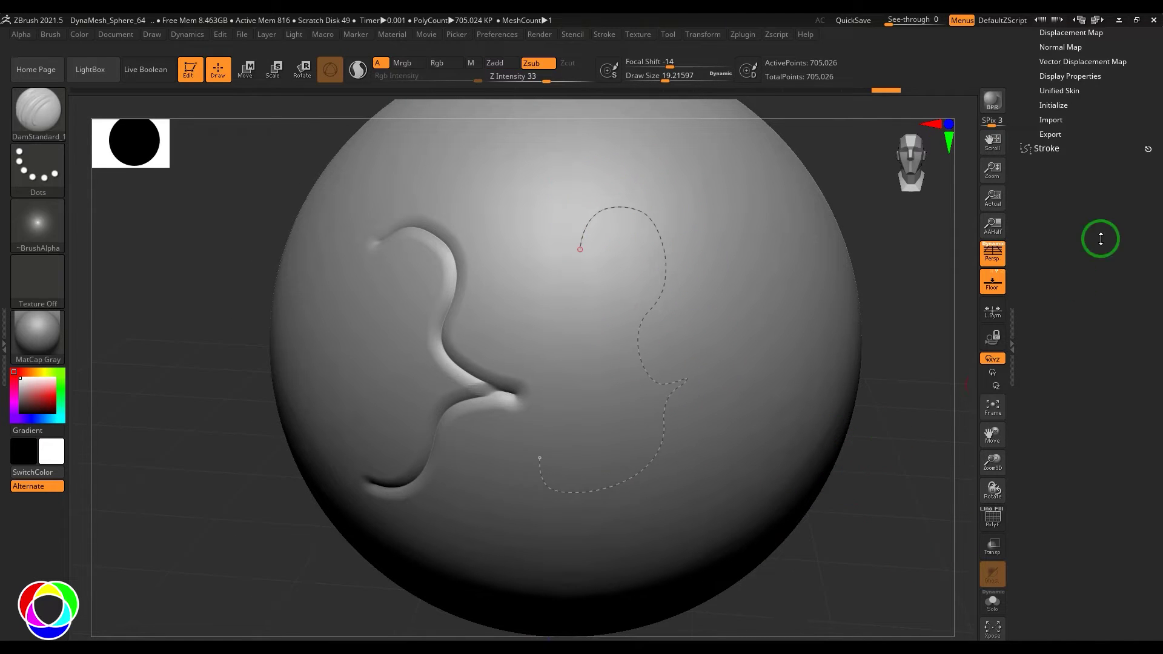
Turn off the Intensity curve modifier for the stroke and reverse the Curve Falloff graph.
left_click_drag(1102, 230, 1104, 256)
left_click(1059, 175)
left_click_drag(1157, 493, 1150, 410)
left_click(1085, 403)
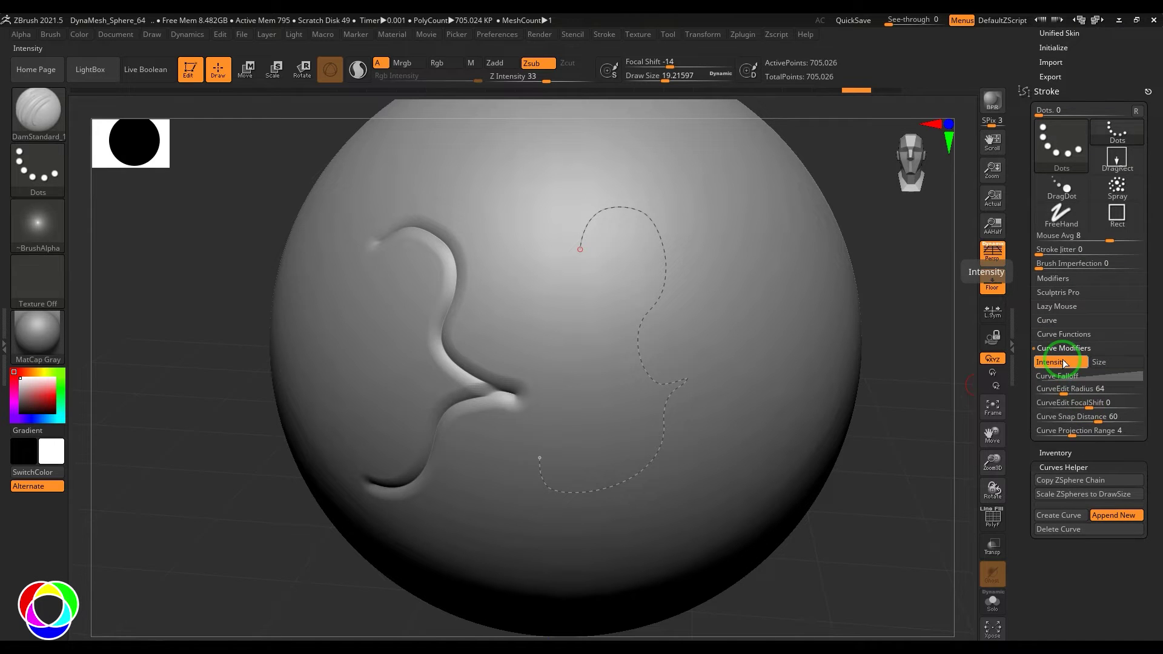
left_click(1094, 375)
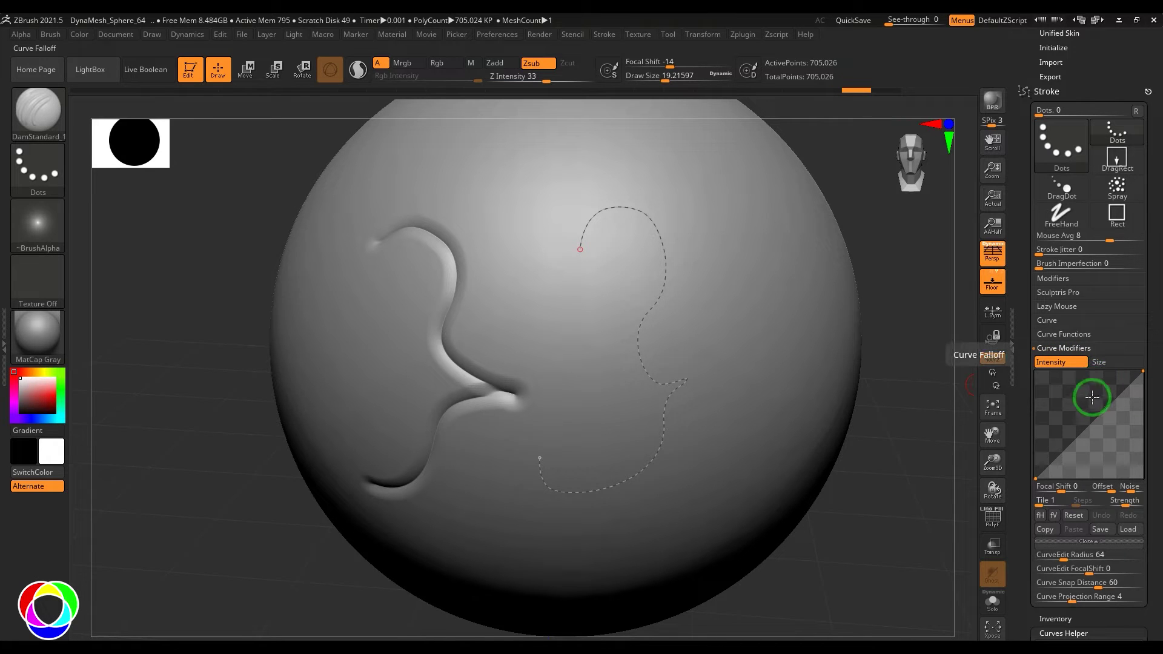
left_click(678, 414)
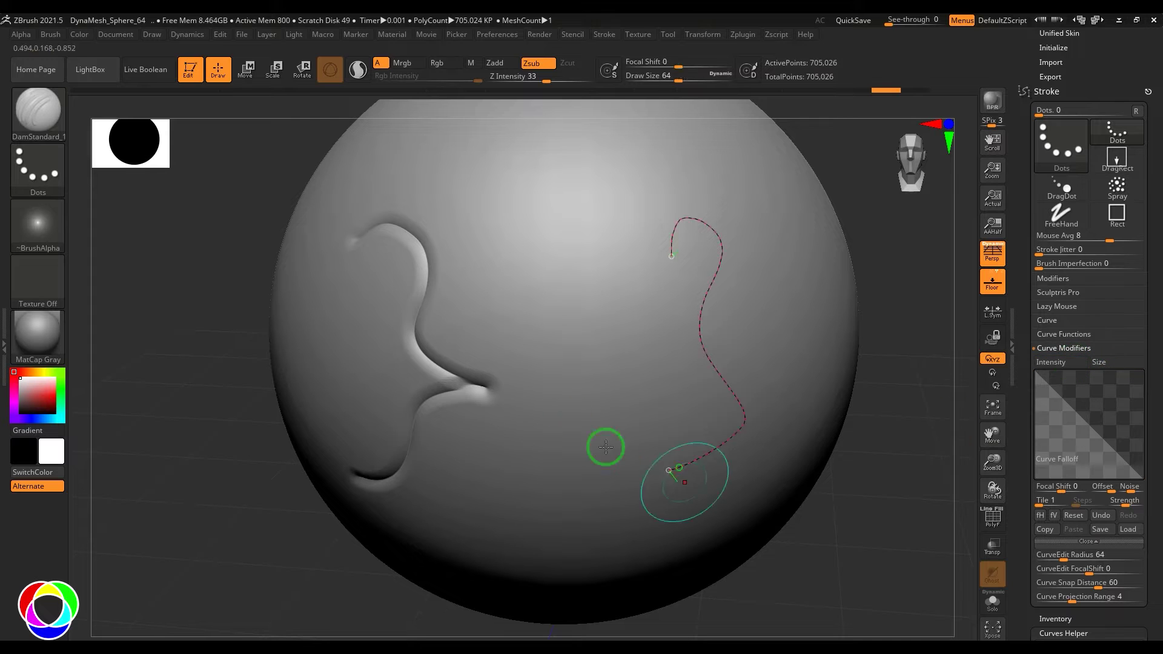
Carve the groove along the new curve and pull its middle out to a point toward the pinched shape.
left_click(744, 394)
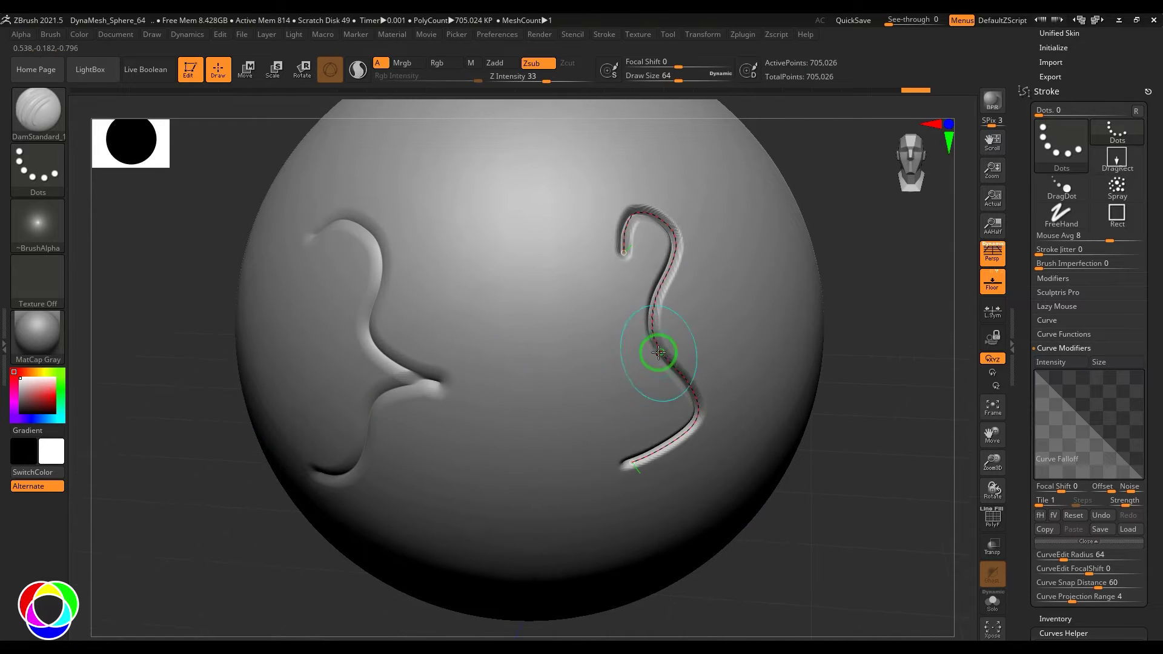
left_click_drag(657, 350, 519, 369)
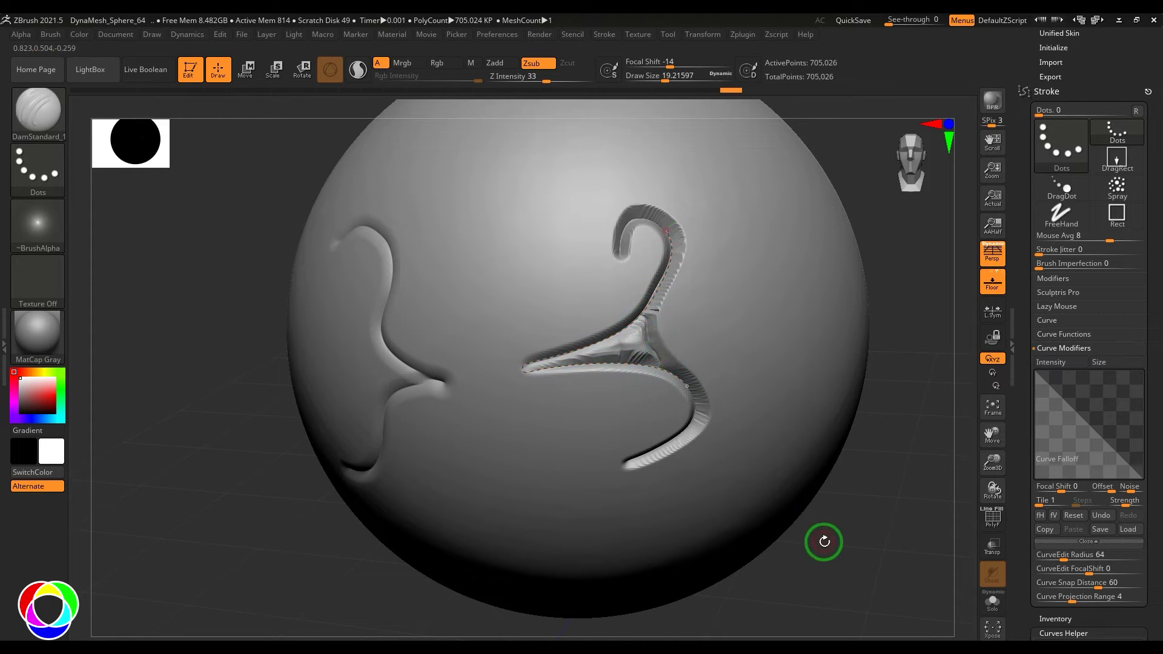
mouse_move(823, 542)
left_mouse_down()
mouse_move(846, 535)
mouse_move(719, 522)
mouse_move(696, 472)
left_mouse_up()
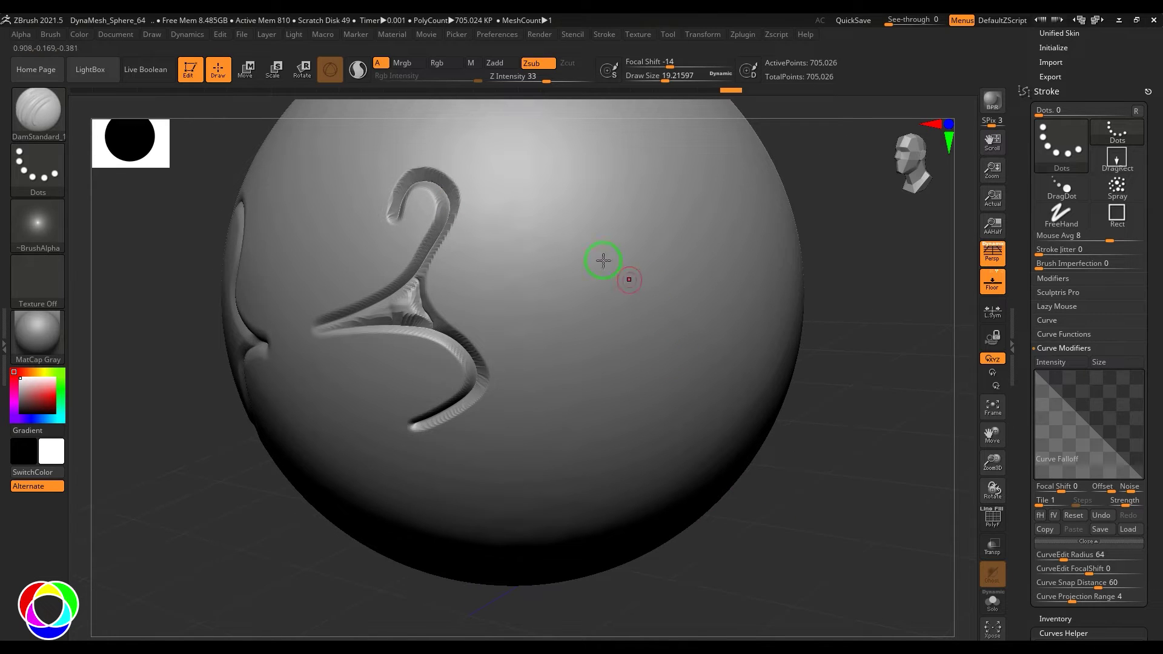
Draw another winding curve on a blank area of the sphere and set the brush's stroke type to DragDot.
left_click_drag(535, 197, 586, 163)
mouse_move(674, 299)
left_mouse_down()
mouse_move(654, 451)
mouse_move(597, 461)
left_mouse_up()
left_click(54, 172)
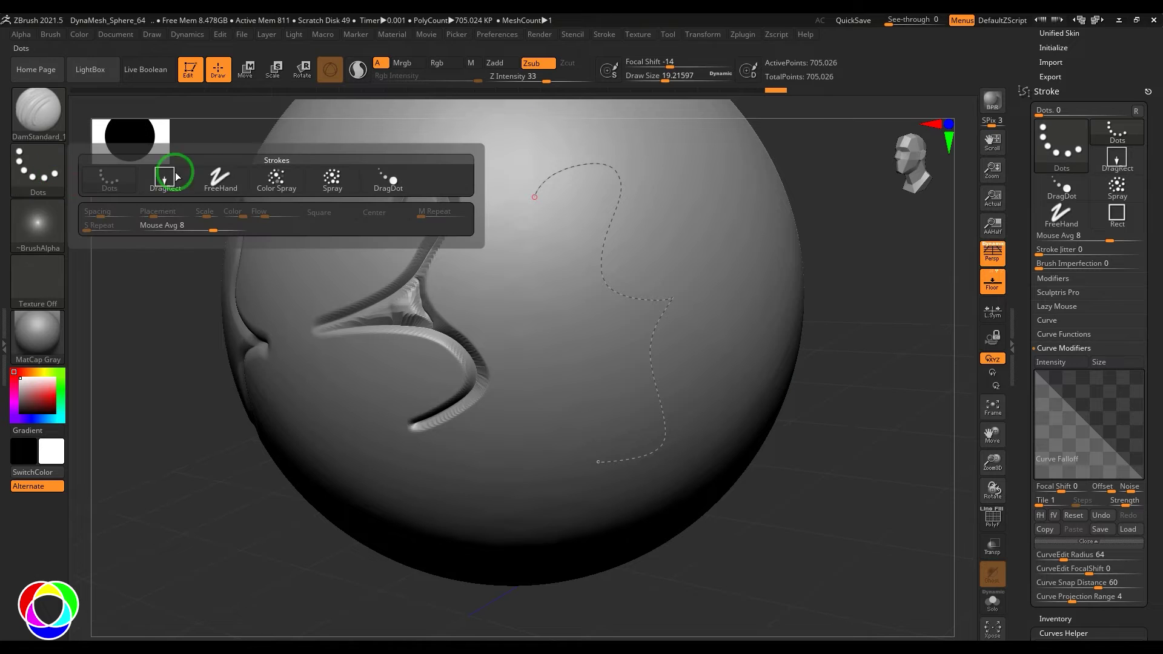
left_click(385, 182)
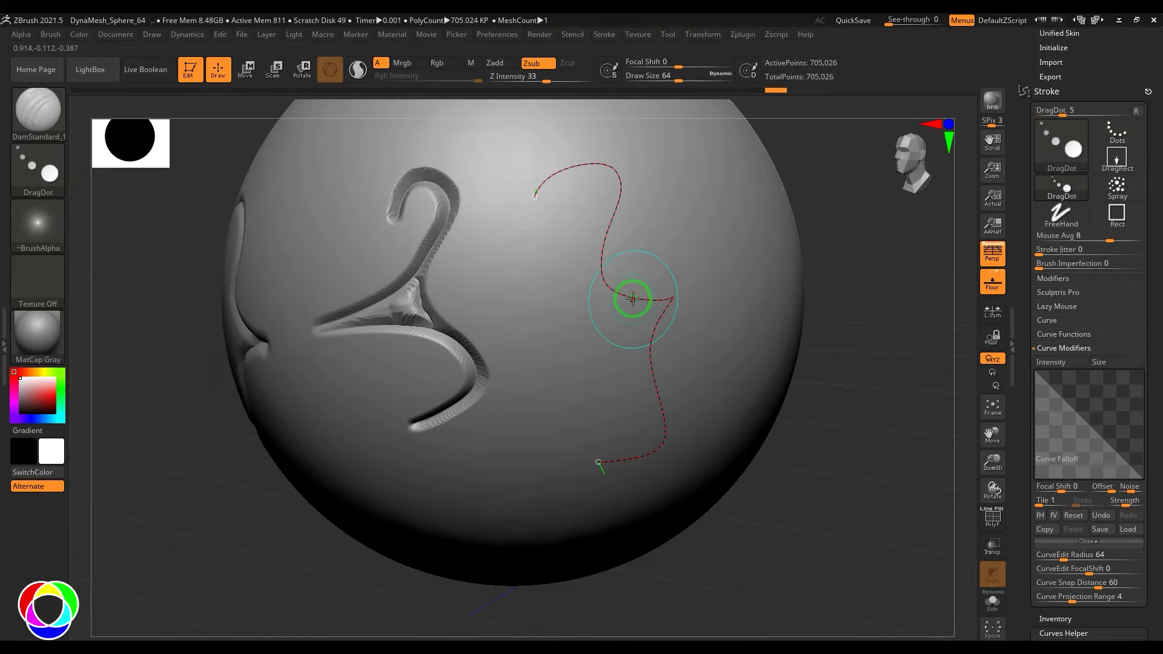
Carve a groove along the newest curve using the DragDot stroke.
left_click(633, 298)
left_click_drag(870, 391, 787, 379)
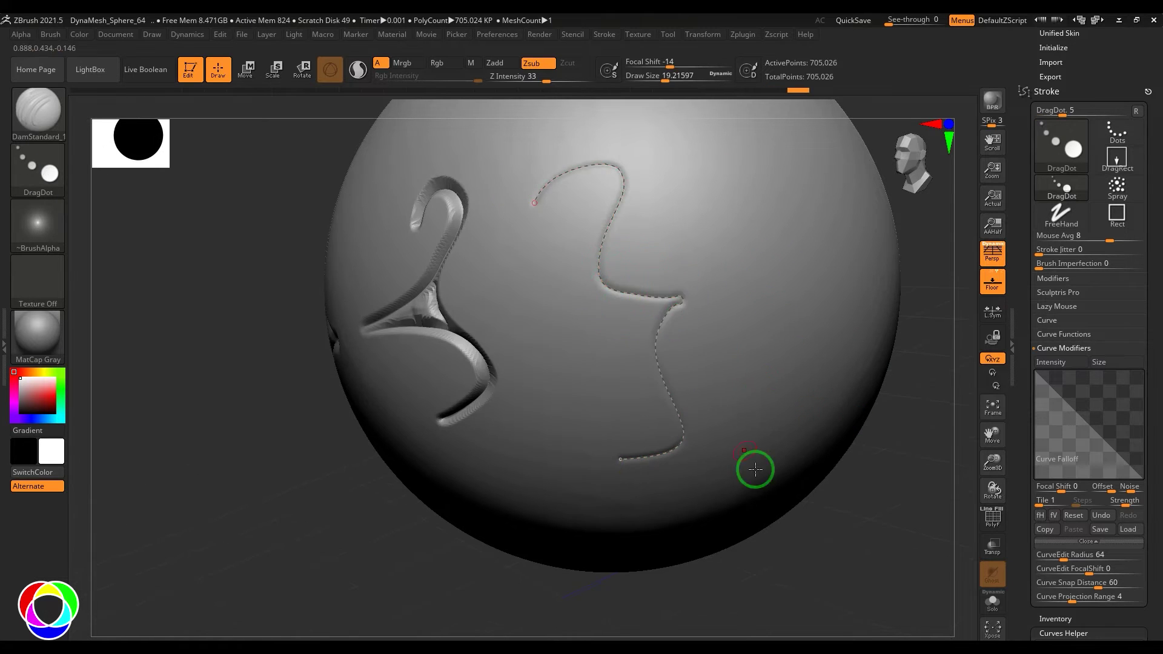
left_click_drag(845, 507, 841, 495)
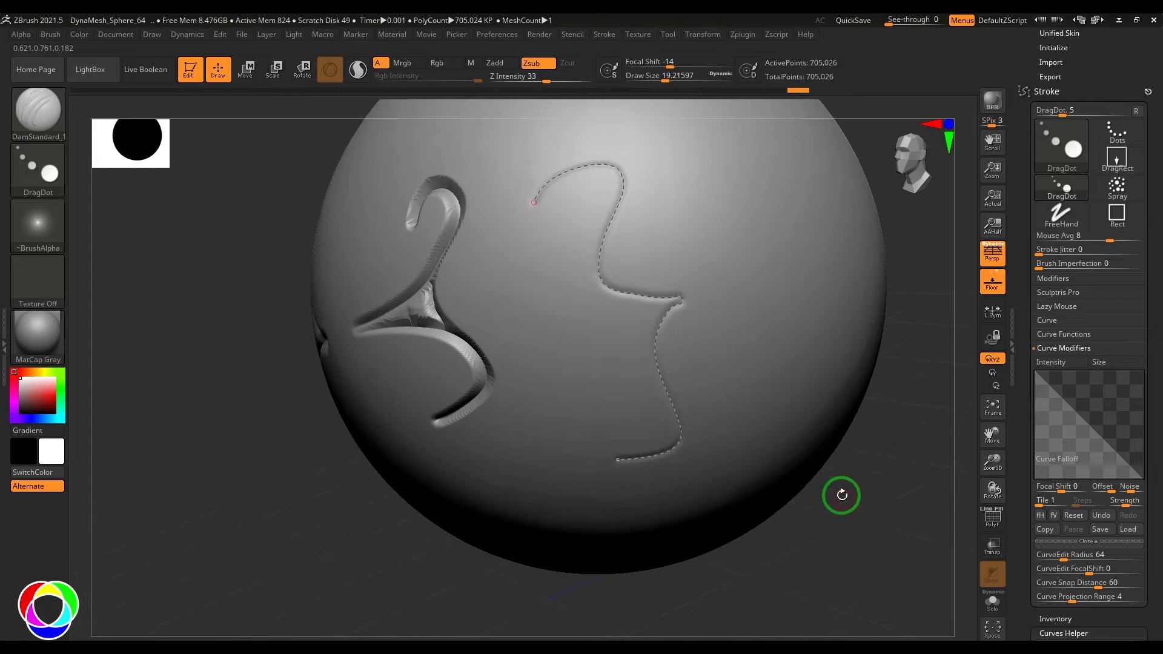
left_click(654, 303)
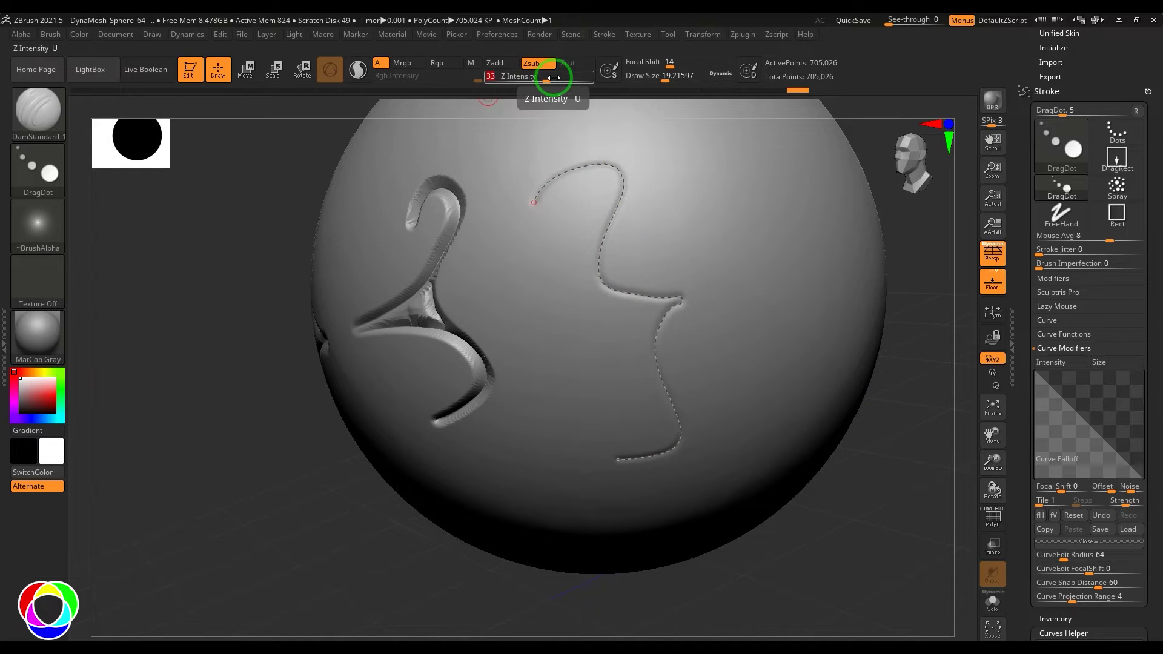
Set the Z Intensity to 80 and reapply the groove along the newest curve.
type("60")
key("Return")
left_click(599, 255)
left_click_drag(600, 257, 594, 256)
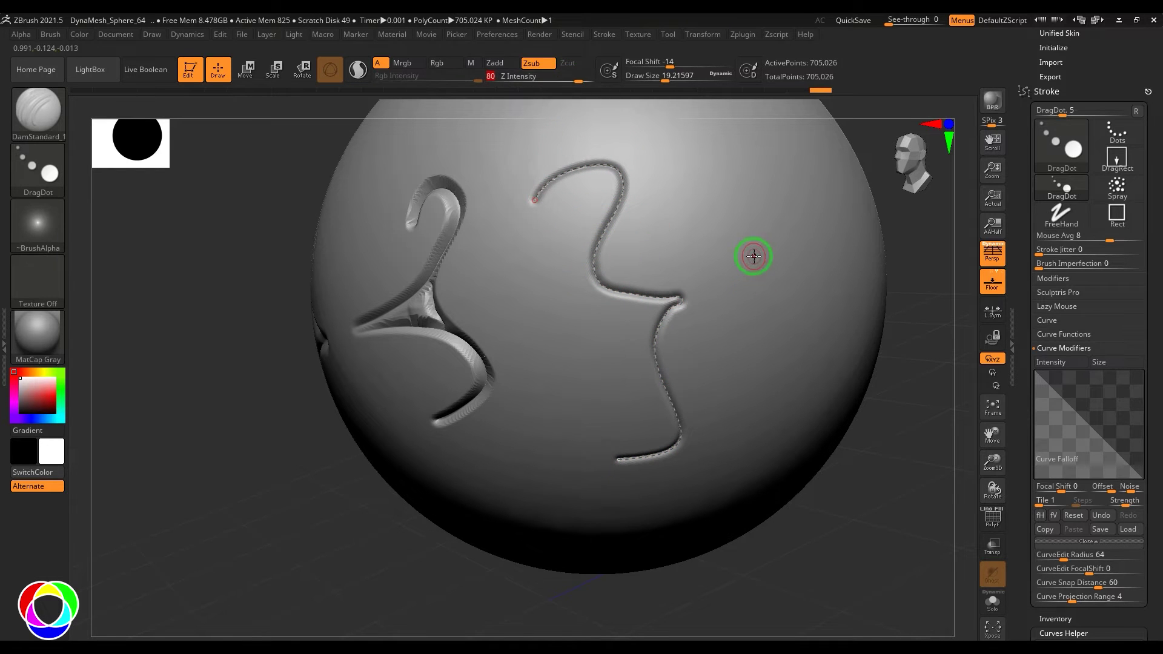
Increase the Draw Size to about 45 and reapply the groove along the same curve to widen it.
key("s")
left_click_drag(755, 259, 764, 259)
left_click(608, 284)
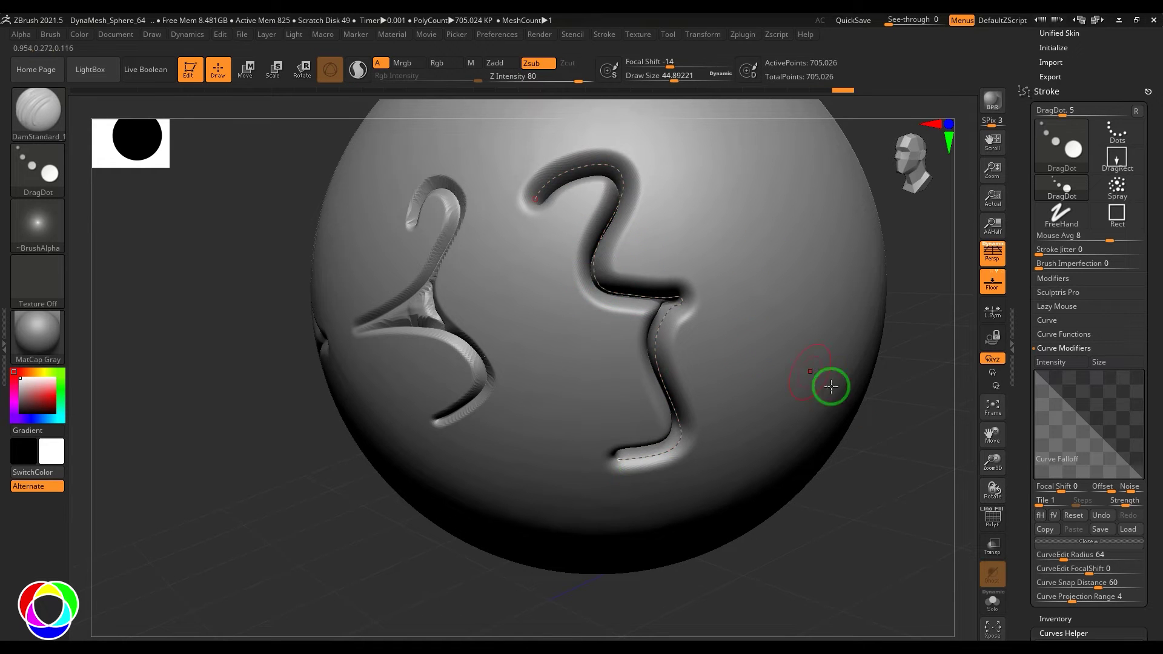
mouse_move(877, 463)
left_mouse_down()
mouse_move(895, 428)
mouse_move(883, 447)
left_mouse_up()
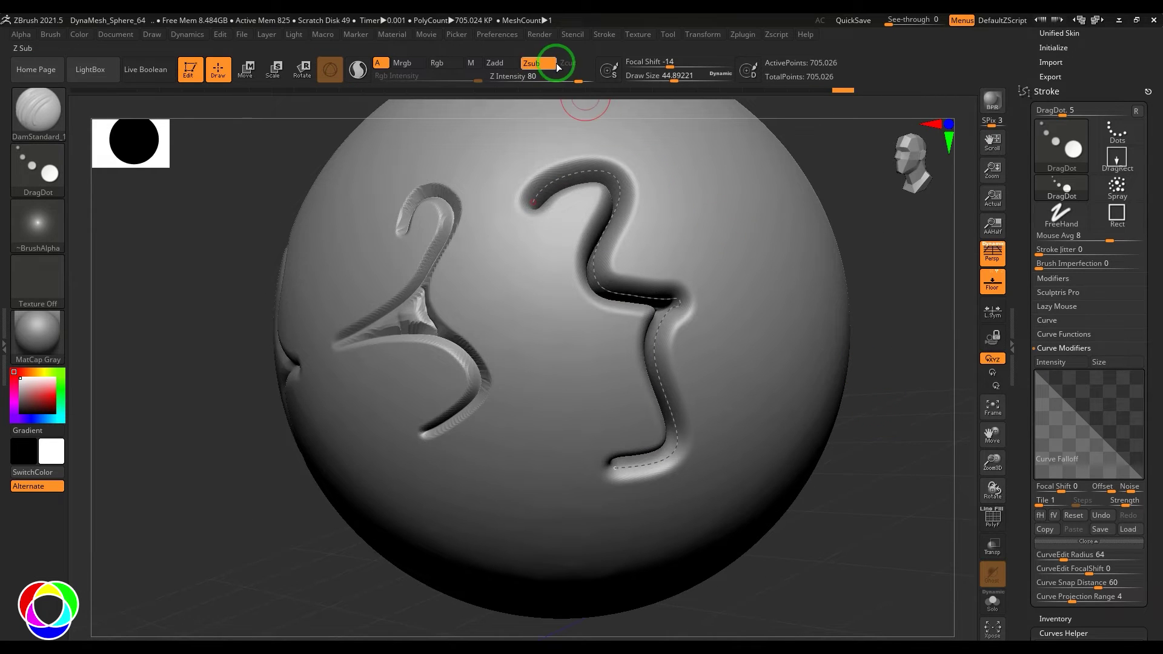
Switch the brush from Zsub to Zadd and reapply it along the winding curve.
left_click(503, 64)
left_click(601, 286)
mouse_move(881, 406)
left_mouse_down()
mouse_move(902, 322)
mouse_move(877, 366)
left_mouse_up()
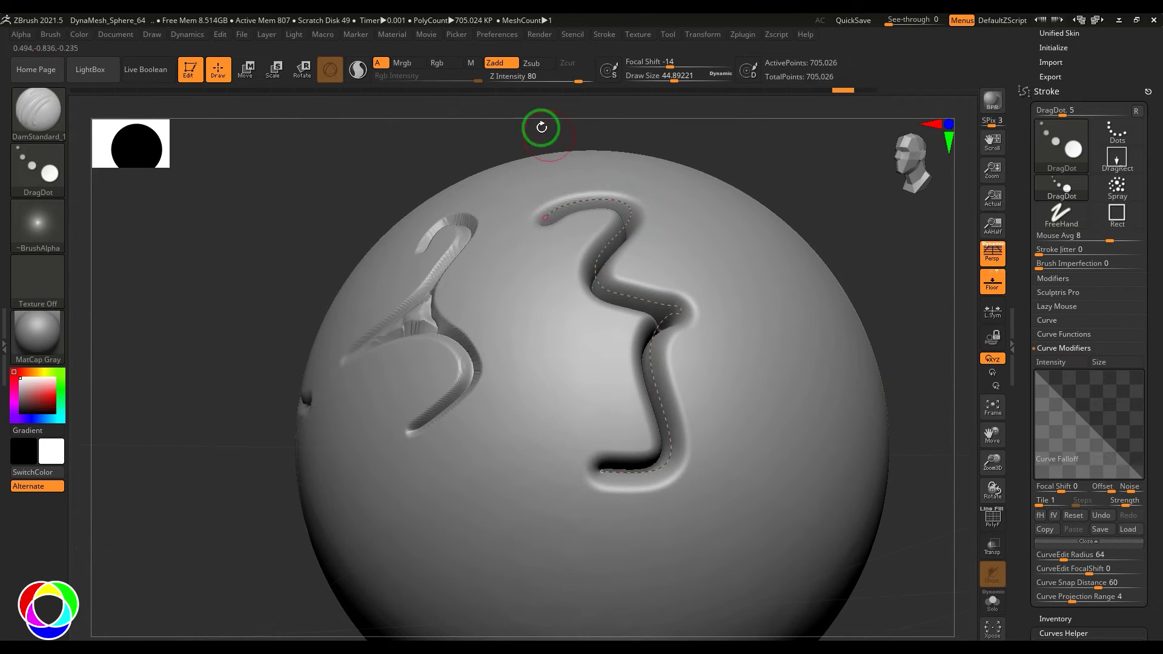
Set the Z Intensity to 40 and reapply the brush along the winding curve.
left_click_drag(533, 77, 509, 77)
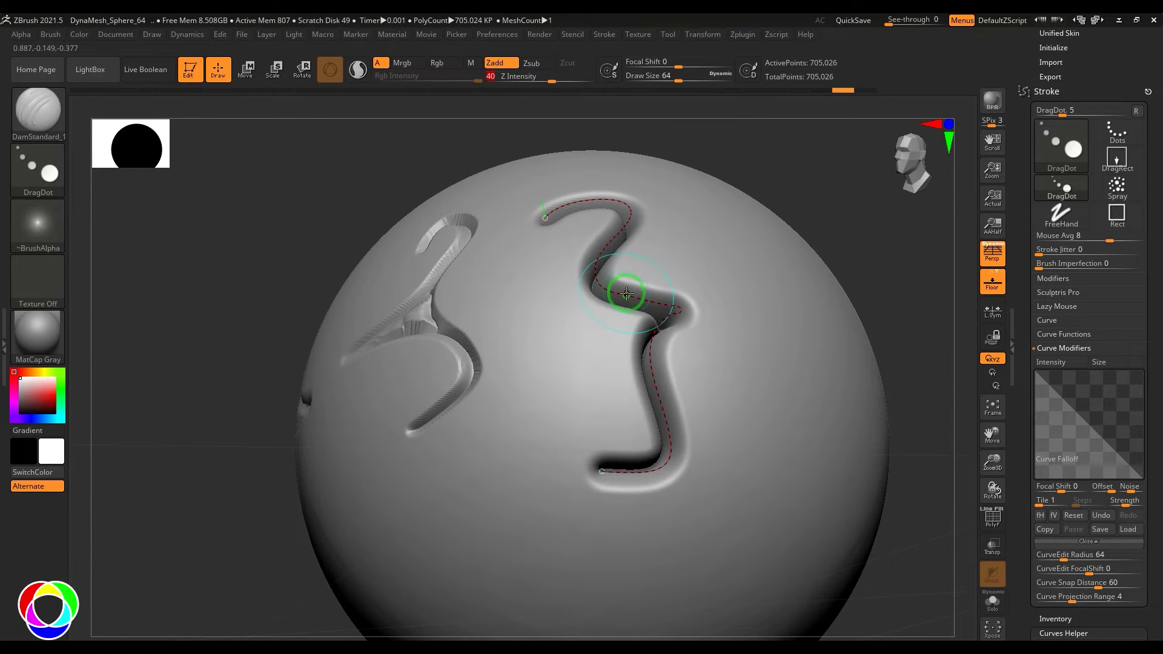
left_click(626, 294)
mouse_move(750, 262)
left_mouse_down()
mouse_move(872, 252)
mouse_move(861, 317)
mouse_move(761, 297)
mouse_move(735, 307)
mouse_move(840, 361)
mouse_move(851, 354)
left_mouse_up()
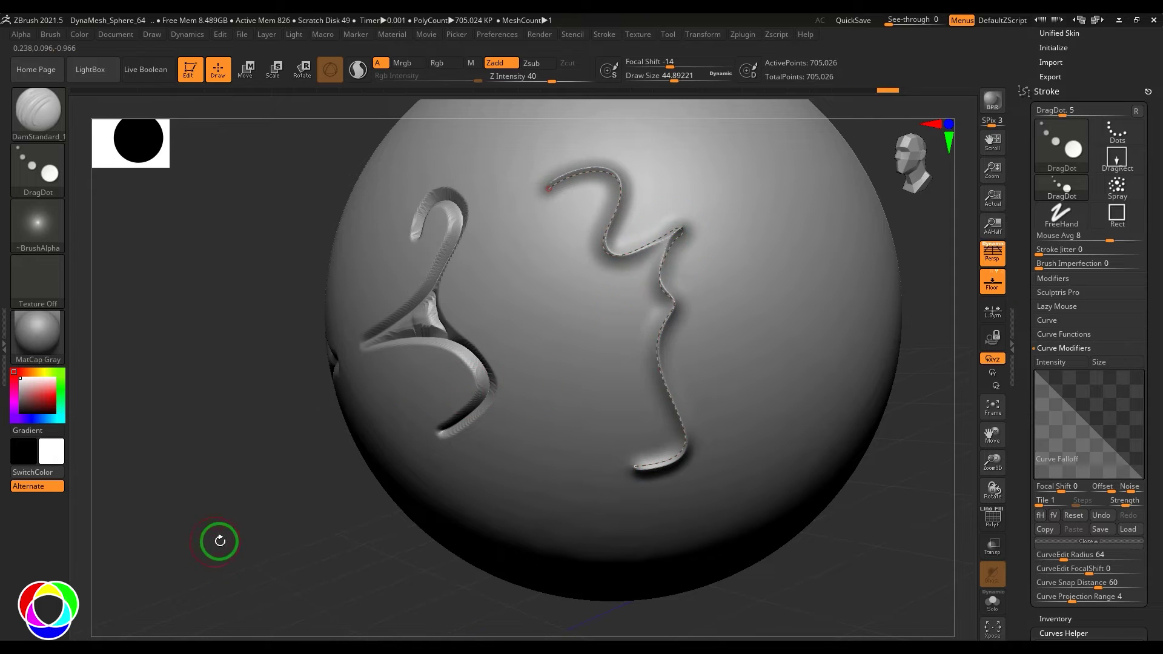
Try reshaping the stroke by pulling the middle of its curve, and undo the change.
left_click_drag(228, 539, 401, 293)
left_click_drag(847, 390, 838, 394)
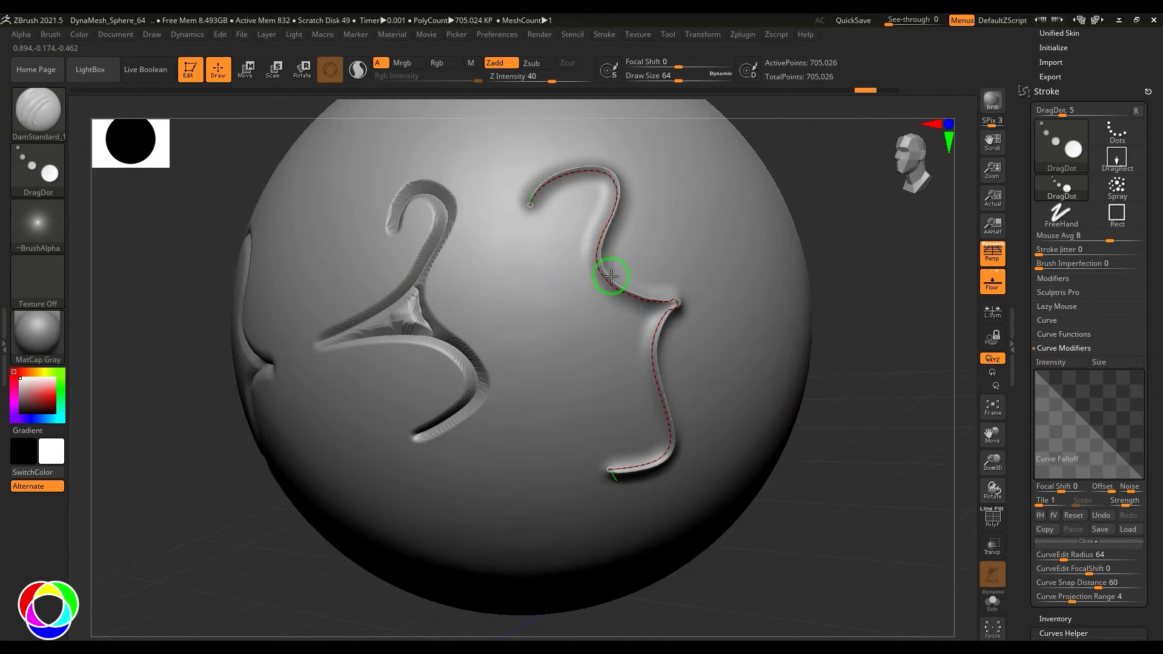
left_click_drag(648, 249, 603, 278)
key("ctrl+z")
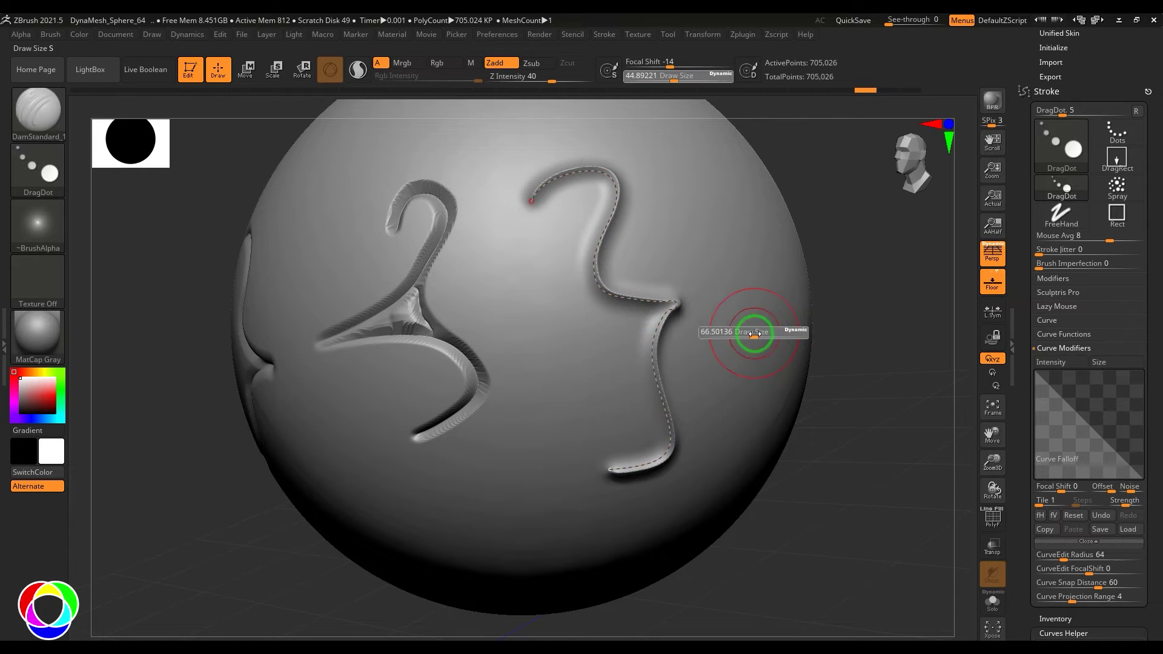
Increase the Draw Size to about 95 and reapply the brush along the curve.
left_click_drag(809, 371, 670, 401)
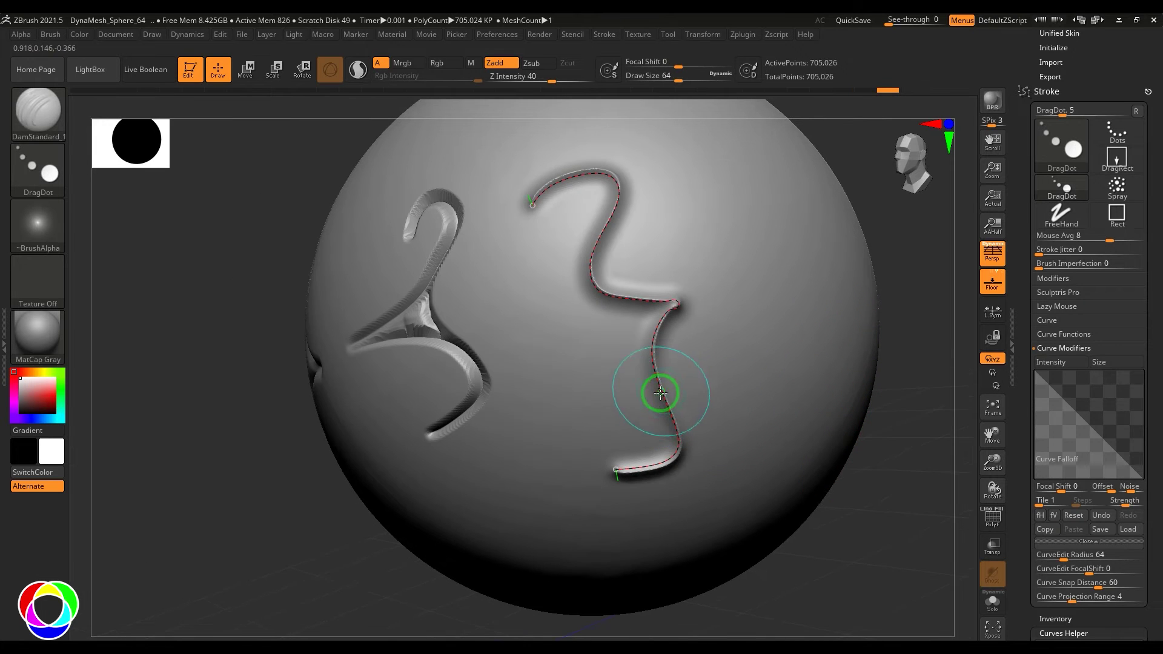
left_click(660, 394)
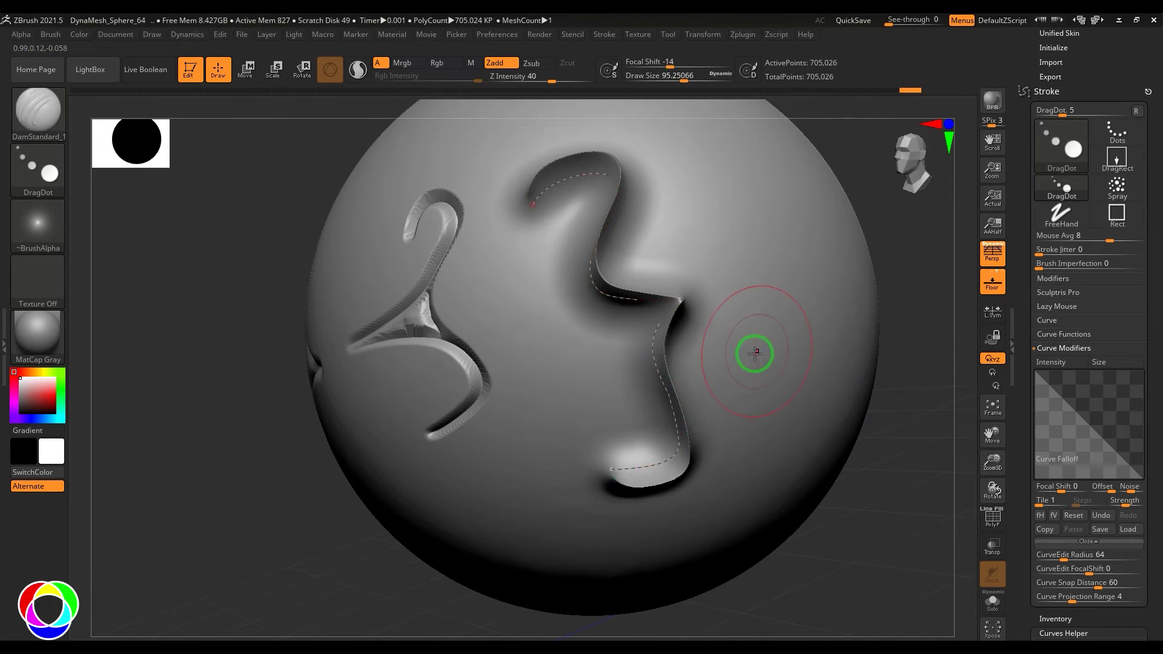
Reduce the Draw Size to about 13 and undo the strokes applied along the curve.
key("s")
left_click_drag(741, 371, 729, 371)
key("ctrl+z")
key("ctrl+z")
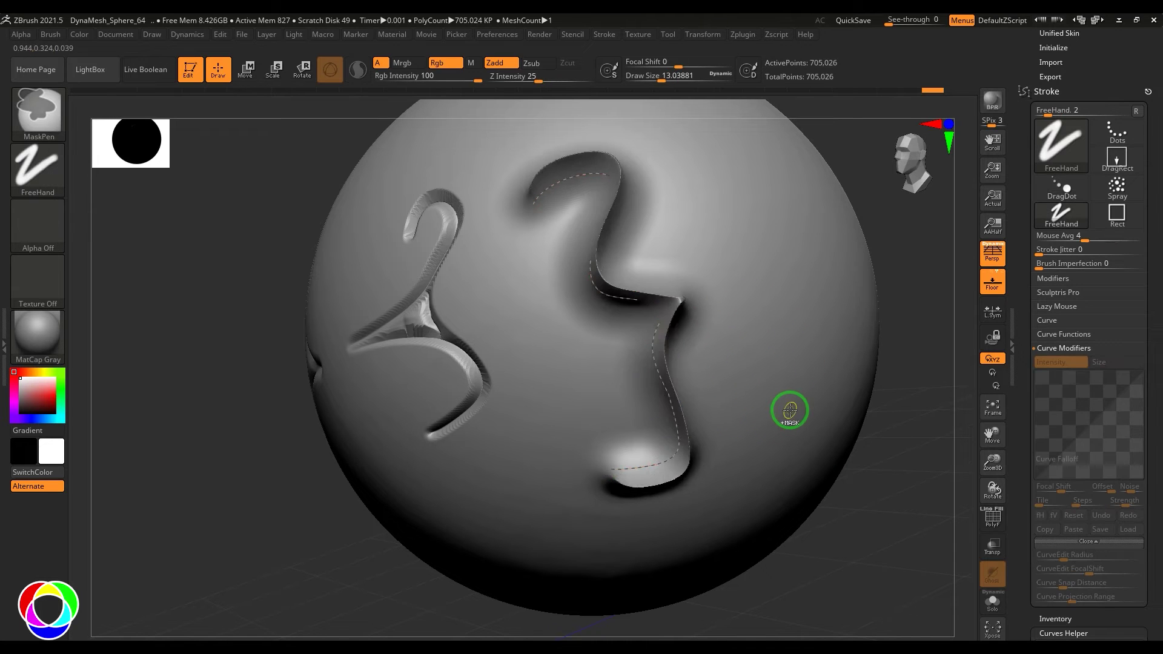
left_click_drag(851, 478, 803, 482, "alt")
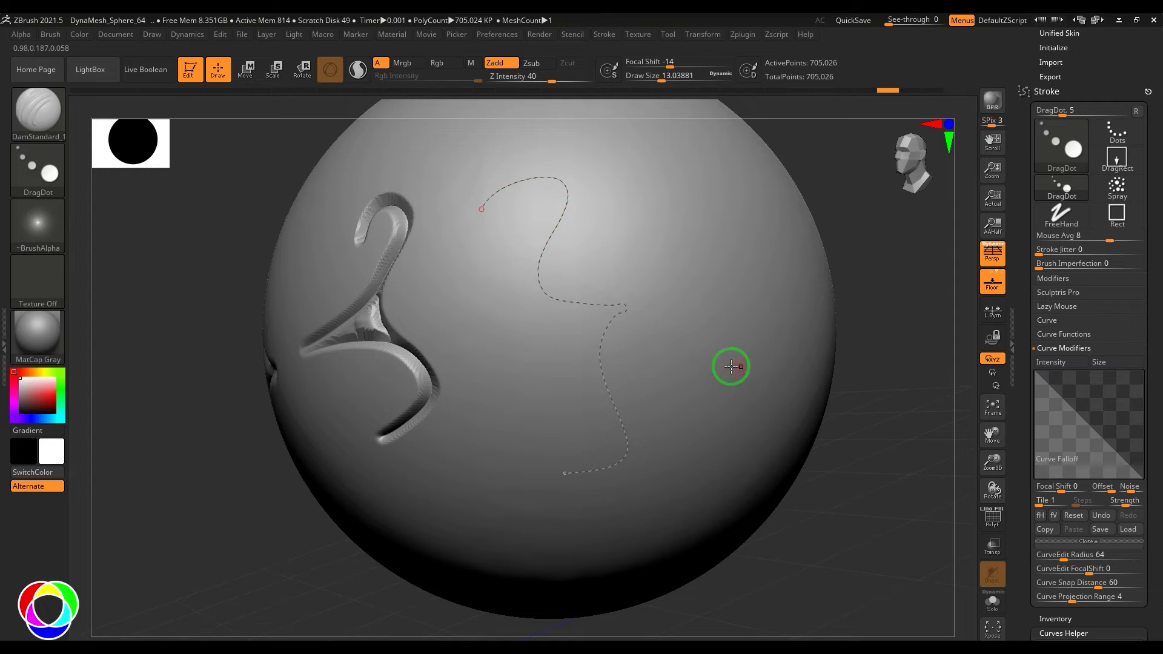
Draw a new winding curve on the blank area at a Draw Size of about 80 and apply the brush along it.
left_click(762, 398)
key("s")
left_click_drag(642, 275, 655, 280)
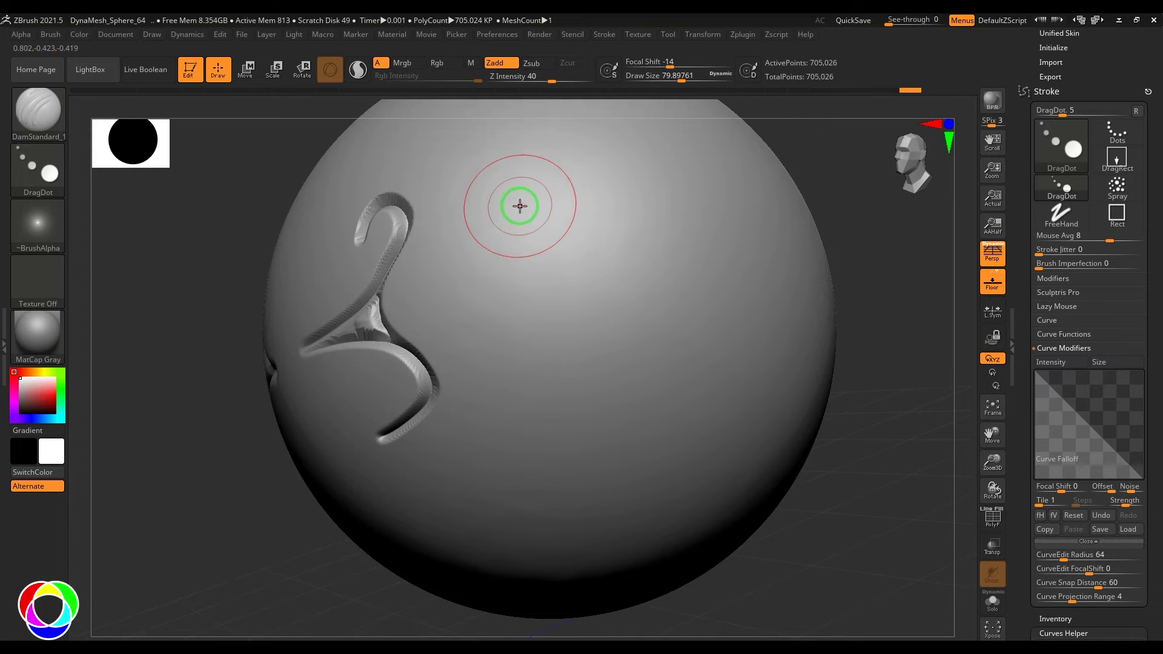
left_click_drag(519, 205, 595, 224)
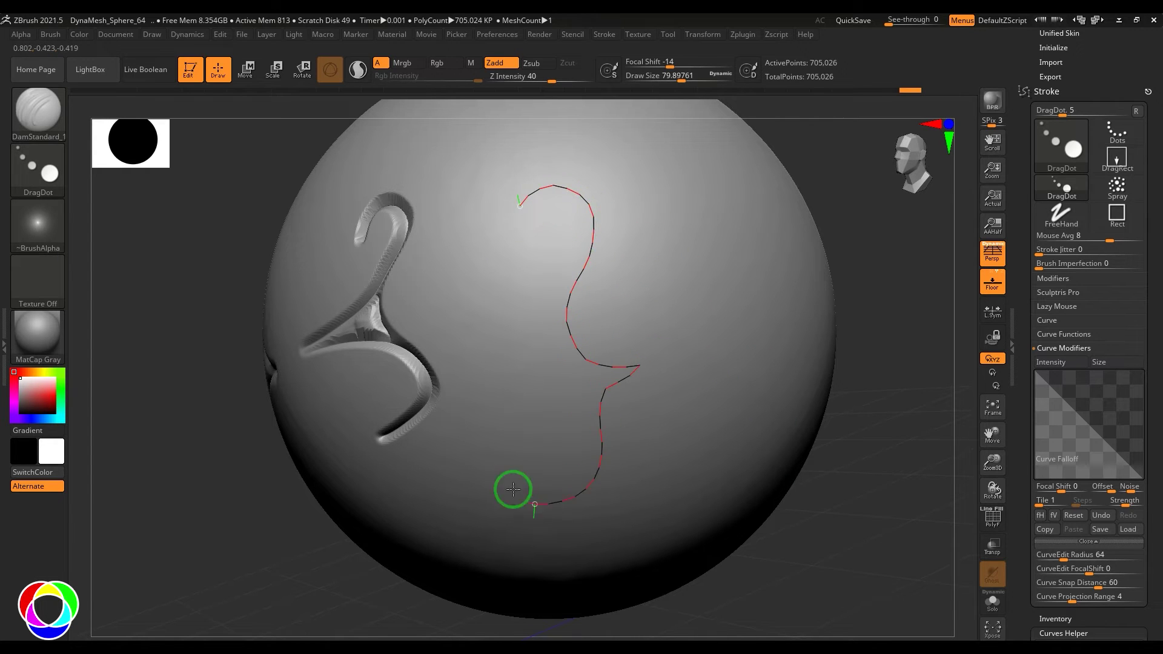
left_click_drag(509, 482, 512, 487)
left_click(584, 356)
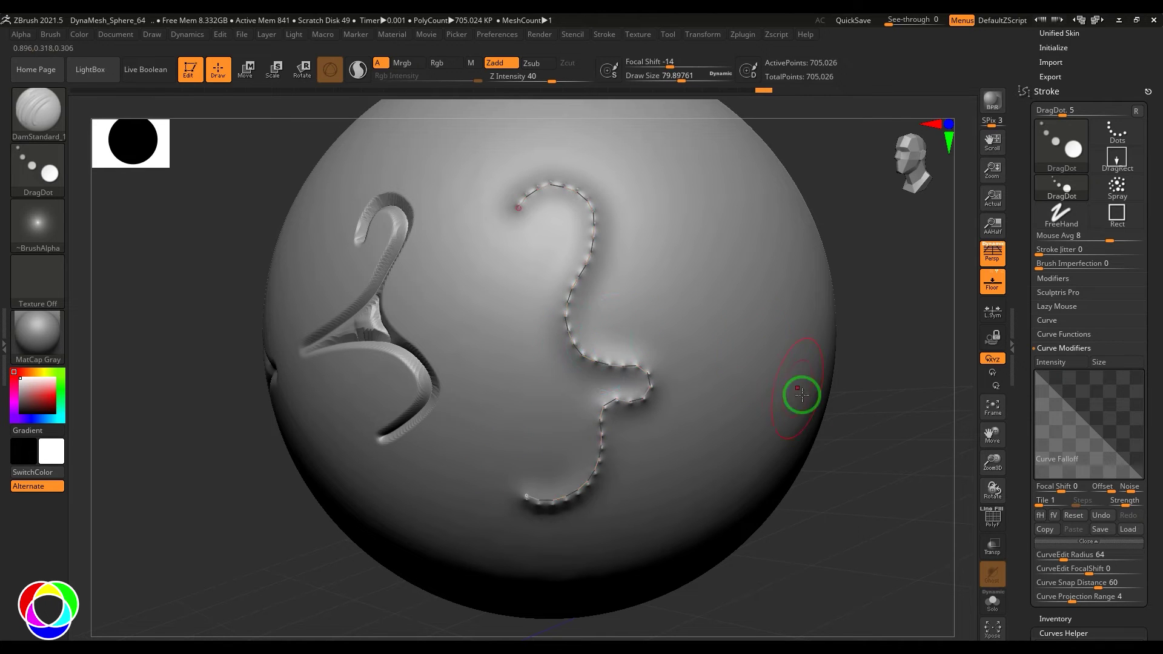
Undo the stroke along the new curve and reapply it at a Draw Size of about 13.
key("ctrl+z")
key("s")
left_click_drag(704, 308, 686, 306)
left_click_drag(563, 345, 568, 327)
left_click_drag(933, 510, 896, 609, "alt")
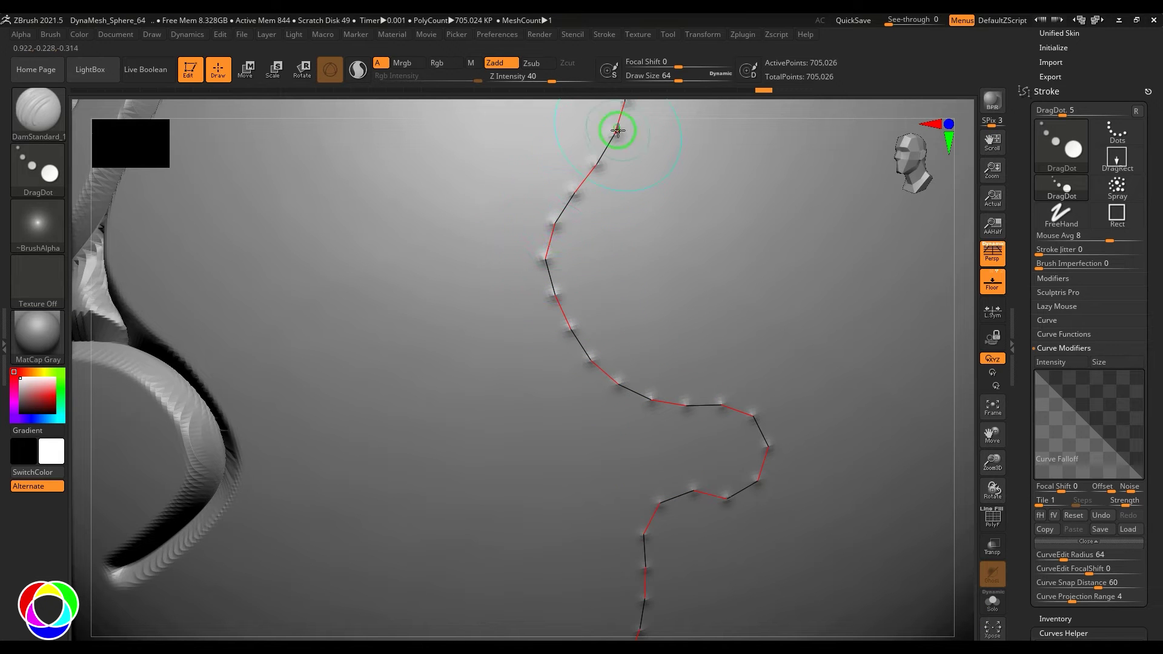
Draw another winding curve beside the dotted row, keeping the Draw Size at about 13.
left_click_drag(959, 560, 787, 514, "alt")
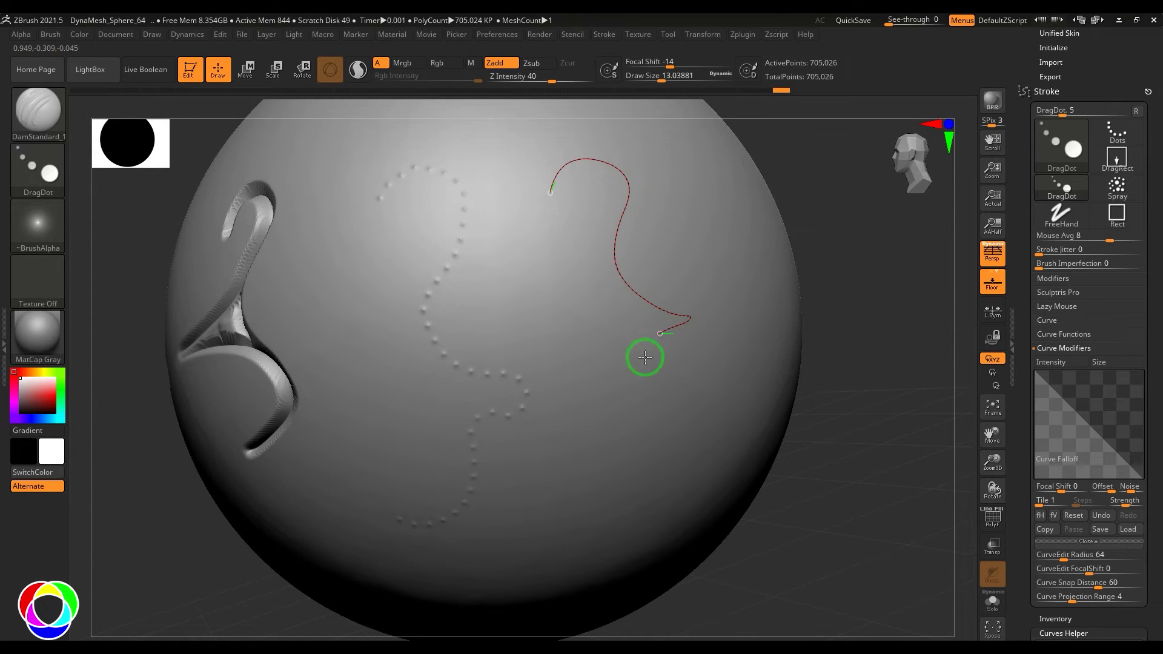
scroll(780, 388, "up", 3)
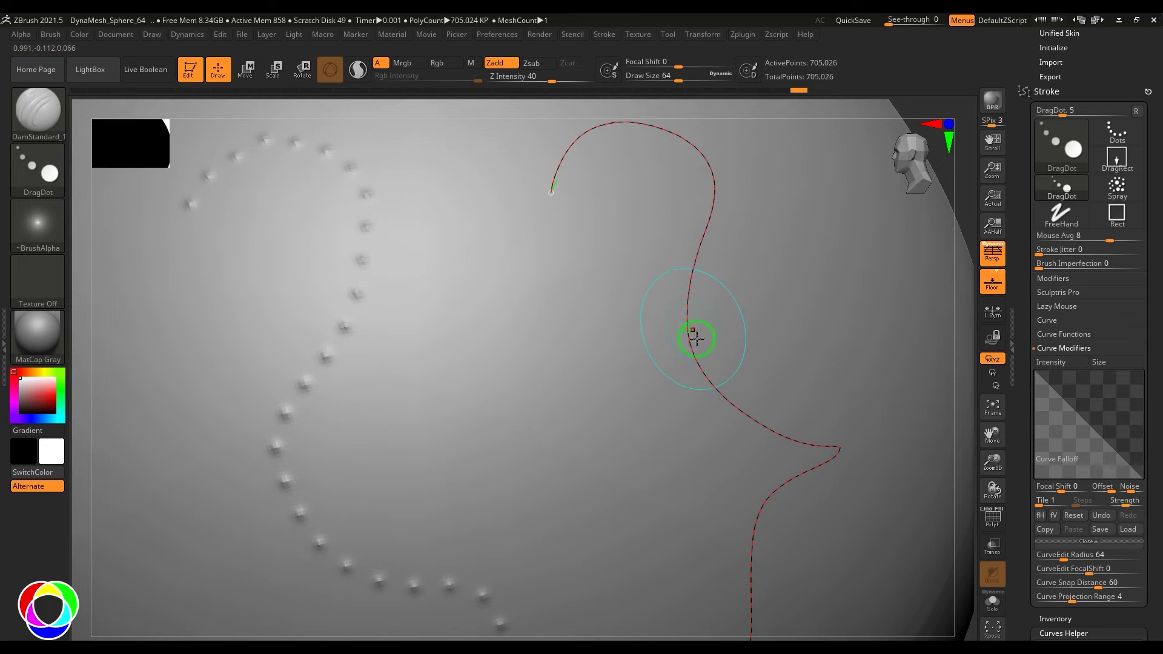
scroll(947, 394, "down", 5)
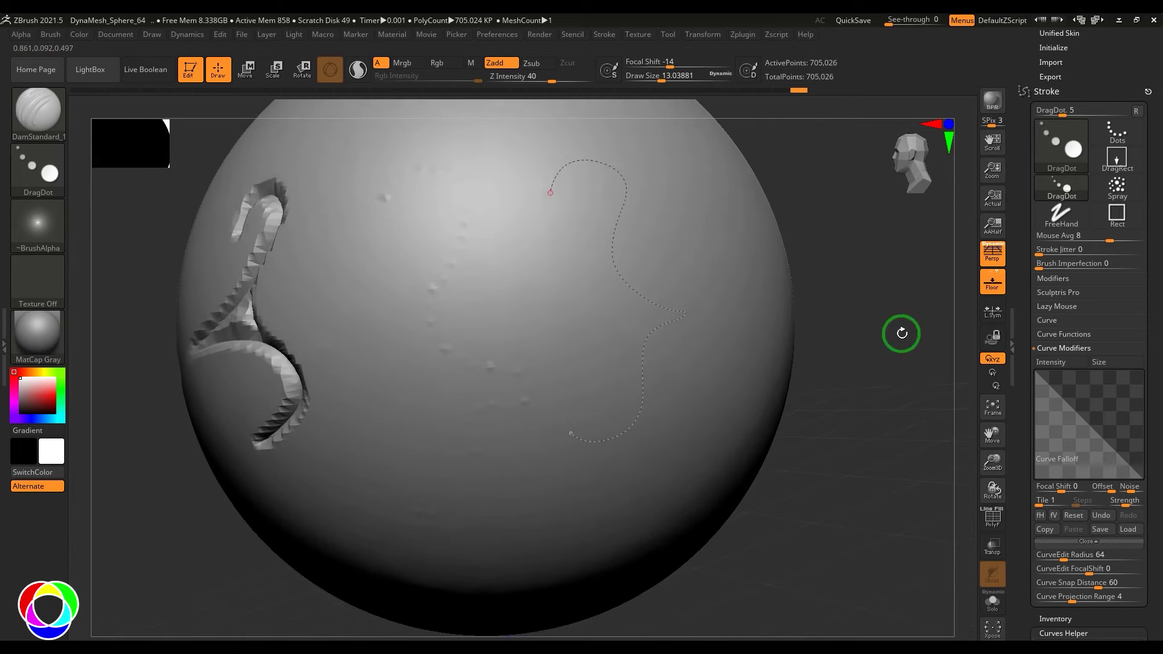
Set the Draw Size to about 47 and apply the brush along the newest curve, switching to Zsub.
left_click(631, 284)
key("ctrl+z")
key("s")
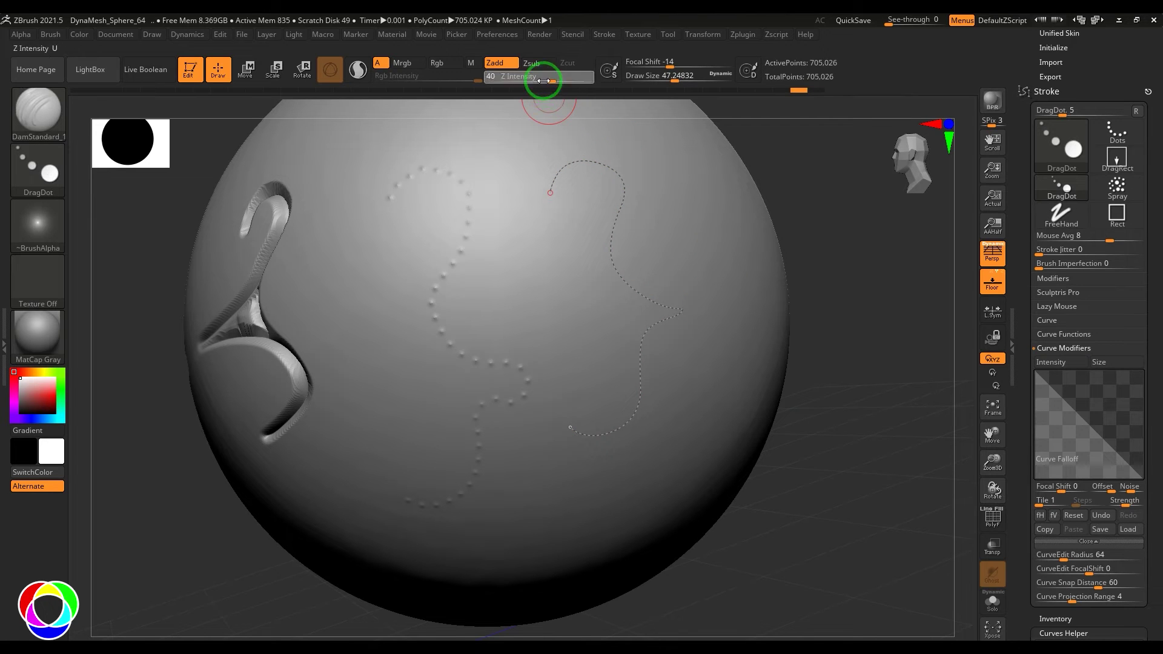
left_click(622, 267)
mouse_move(848, 383)
left_mouse_down()
mouse_move(828, 398)
mouse_move(876, 411)
mouse_move(868, 376)
left_mouse_up()
left_click(528, 65)
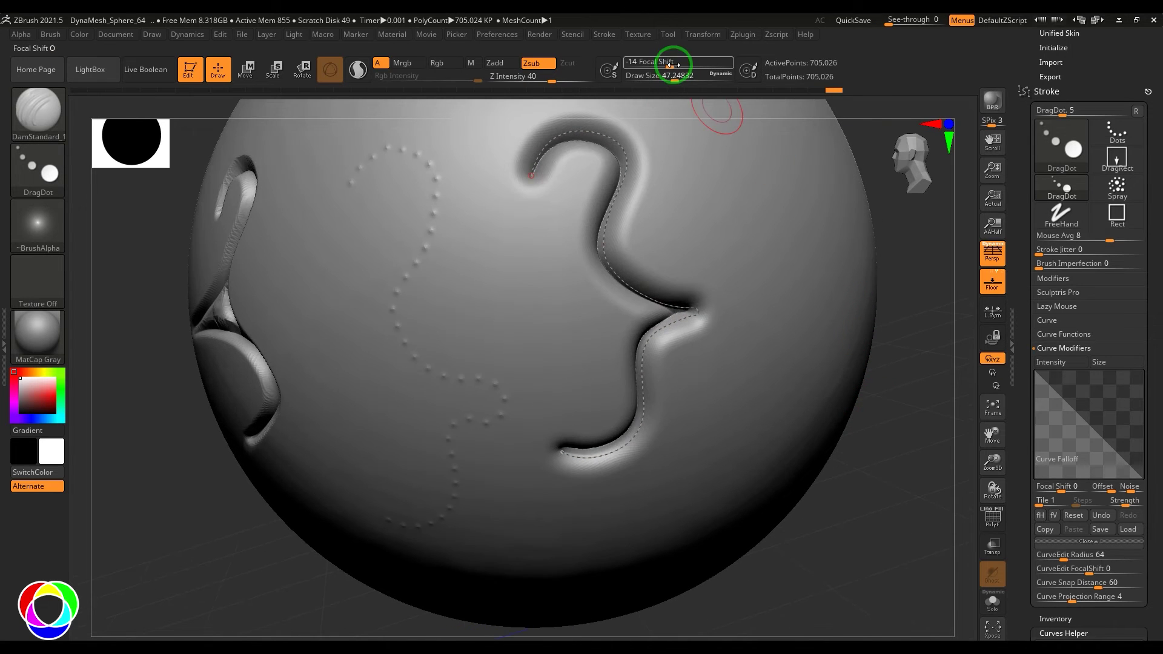
Try a Focal Shift of -90 on the stroke along the newest curve, and undo the result.
left_click_drag(671, 63, 658, 63)
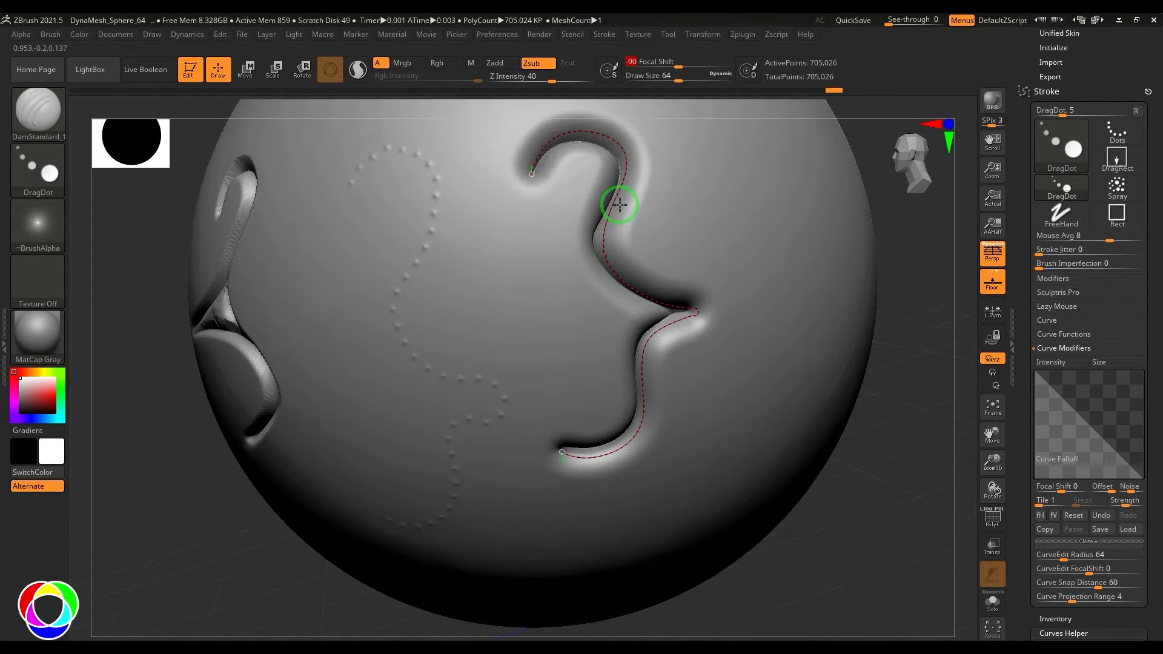
left_click_drag(620, 206, 623, 171)
key("ctrl+z")
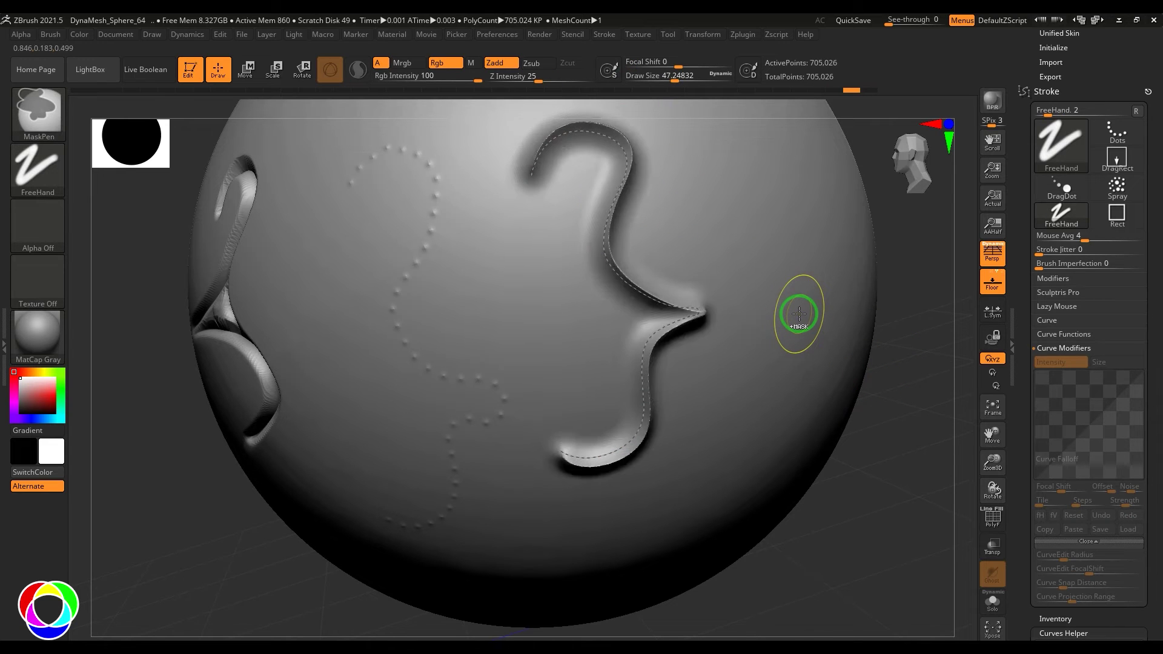
key("ctrl+z")
Undo the remaining stroke, set the Focal Shift to 96 and reapply the brush along the curve for a narrow groove.
left_click(632, 66)
left_click(607, 241)
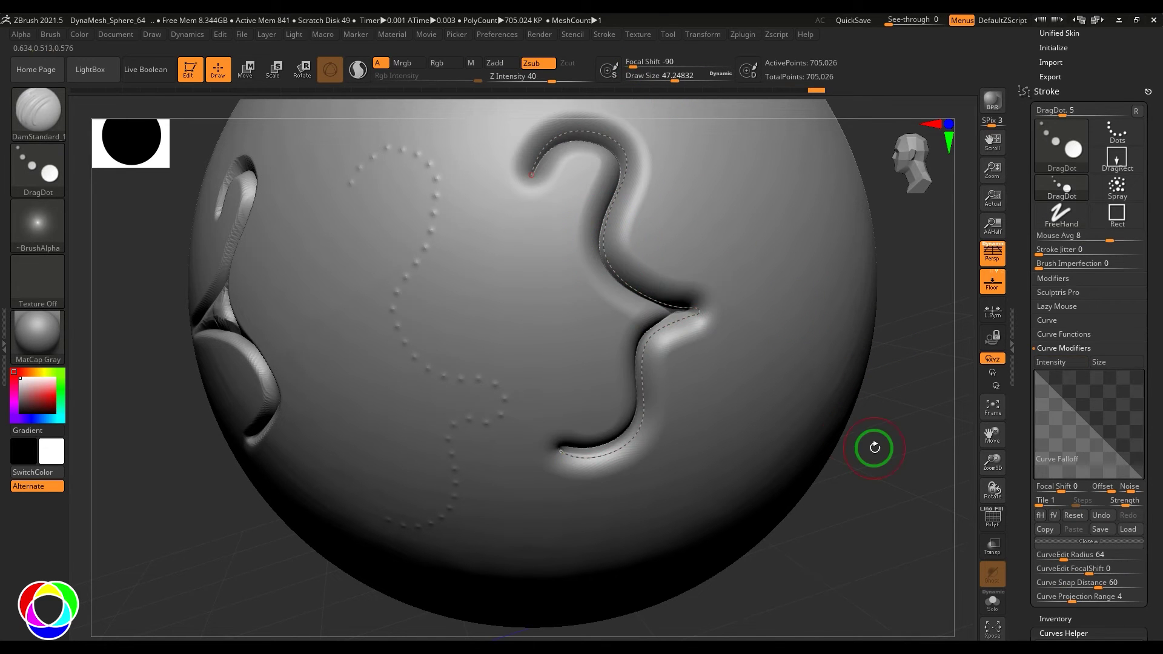
key("ctrl+z")
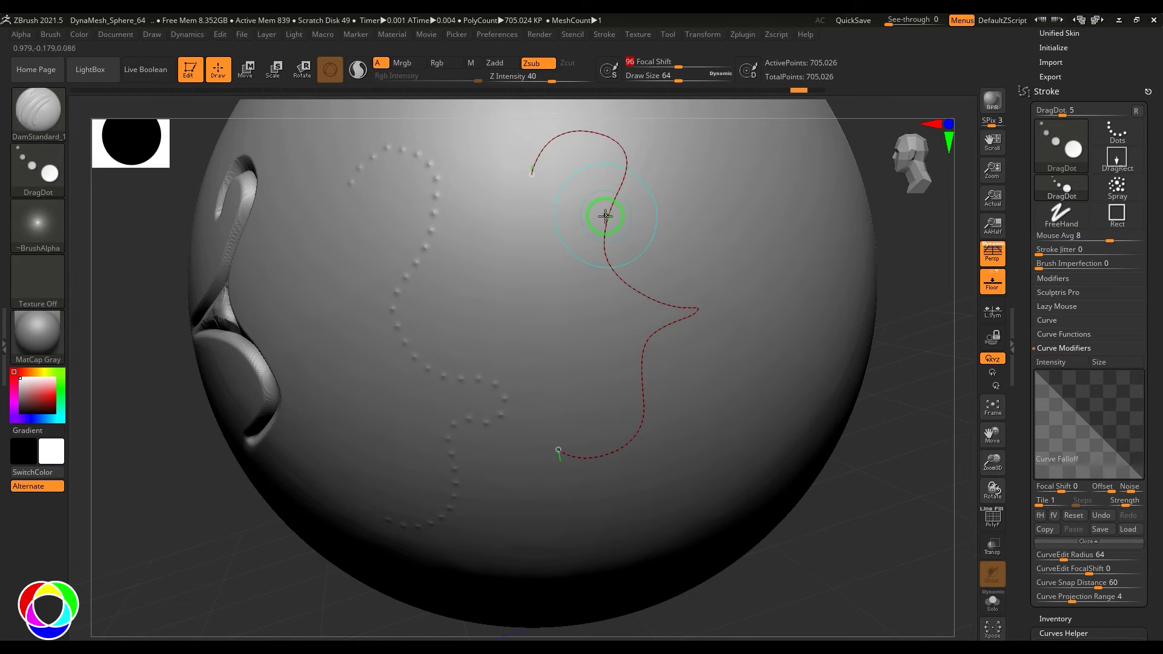
left_click(605, 217)
left_click_drag(872, 410, 878, 363)
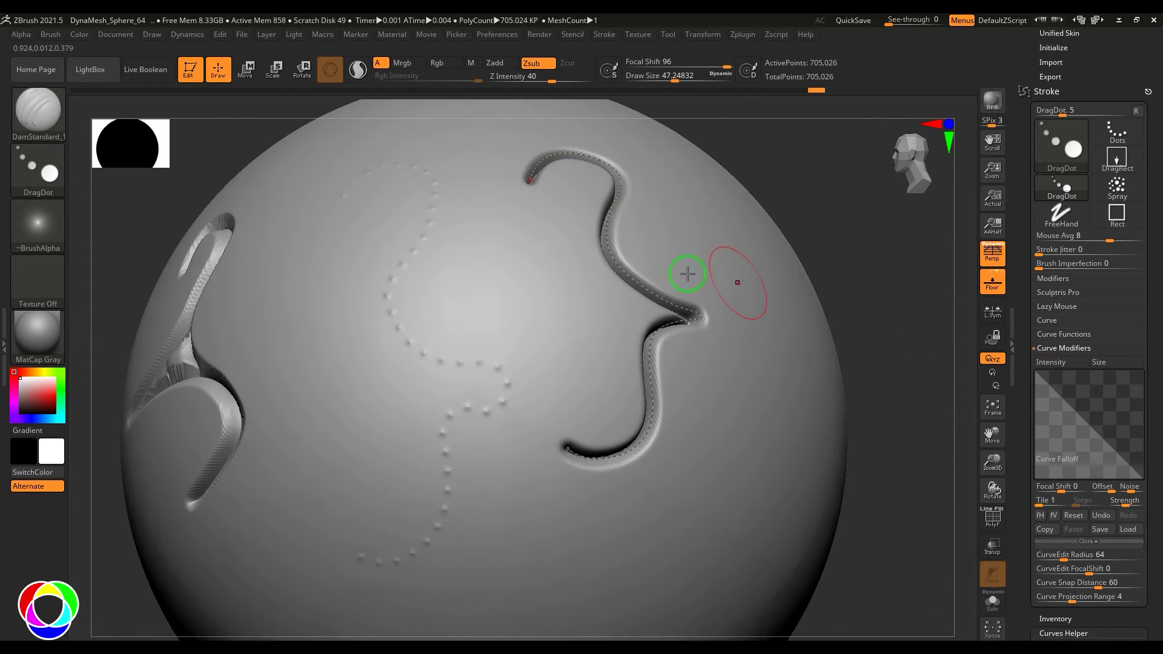
mouse_move(841, 202)
left_mouse_down()
mouse_move(825, 299)
mouse_move(795, 281)
left_mouse_up()
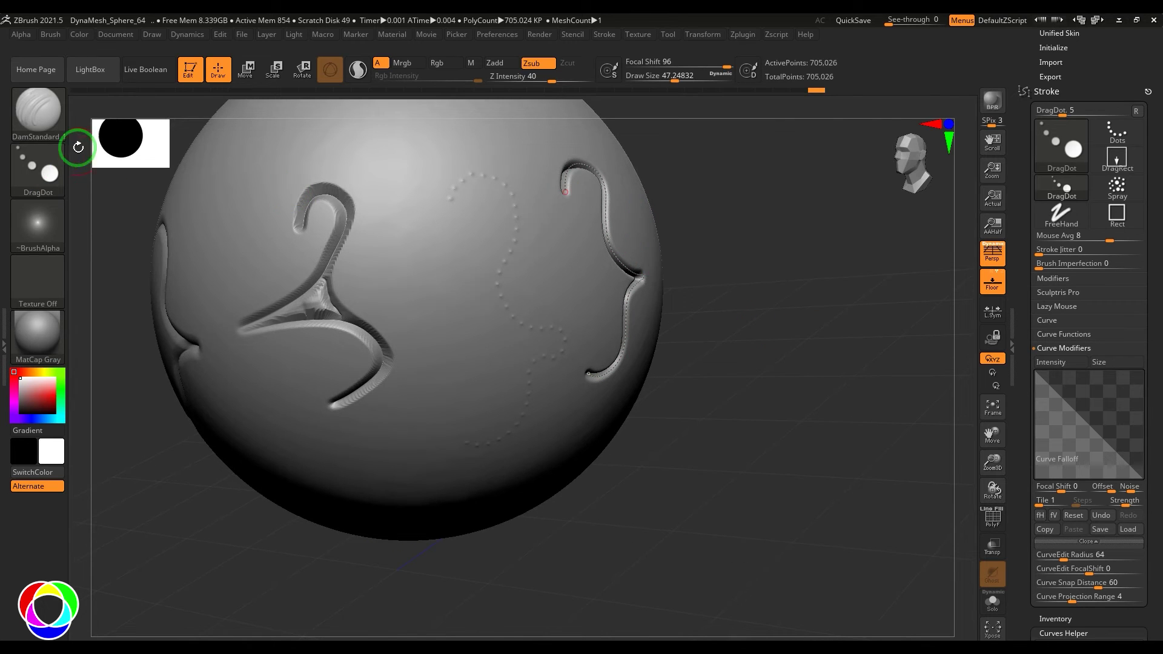
Select the CurveStandard brush for the blank side of the sphere.
left_click(38, 112)
mouse_move(281, 245)
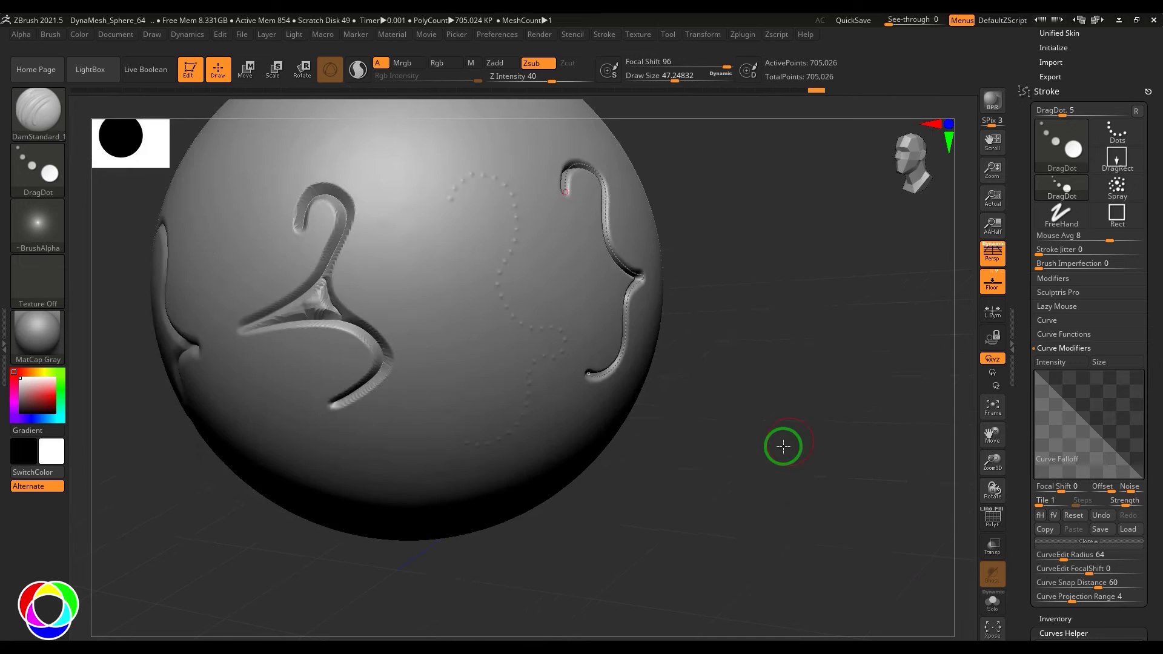
mouse_move(782, 447)
left_mouse_down()
mouse_move(739, 454)
mouse_move(590, 534)
left_mouse_up()
left_click(38, 112)
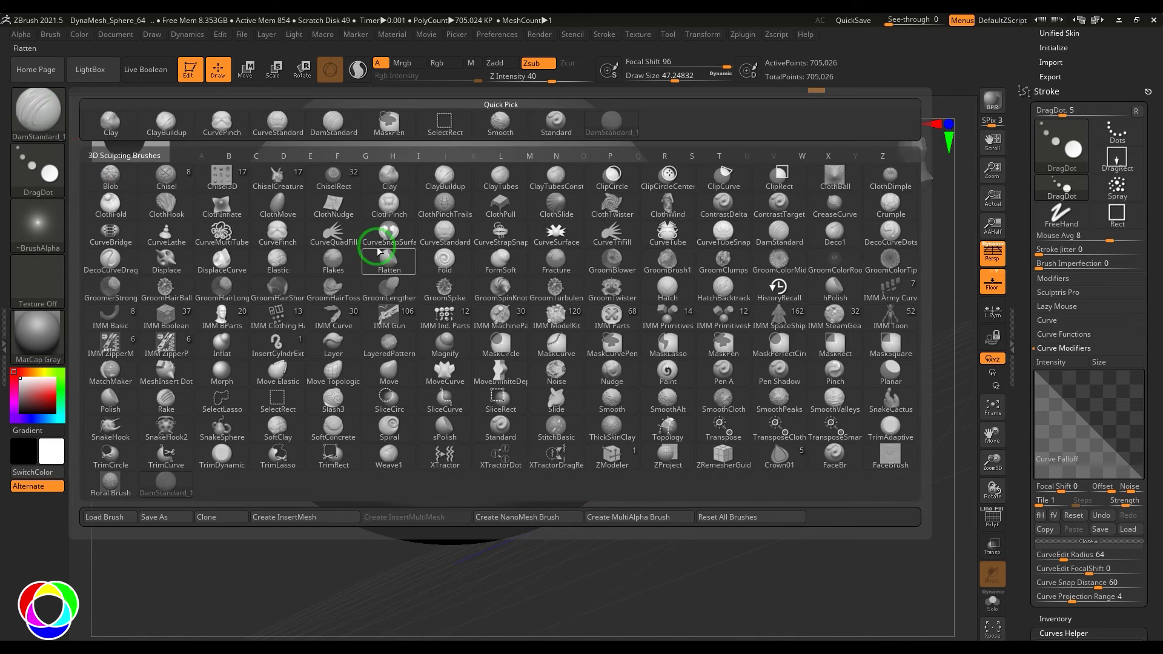
left_click(442, 226)
left_click_drag(793, 514, 762, 504)
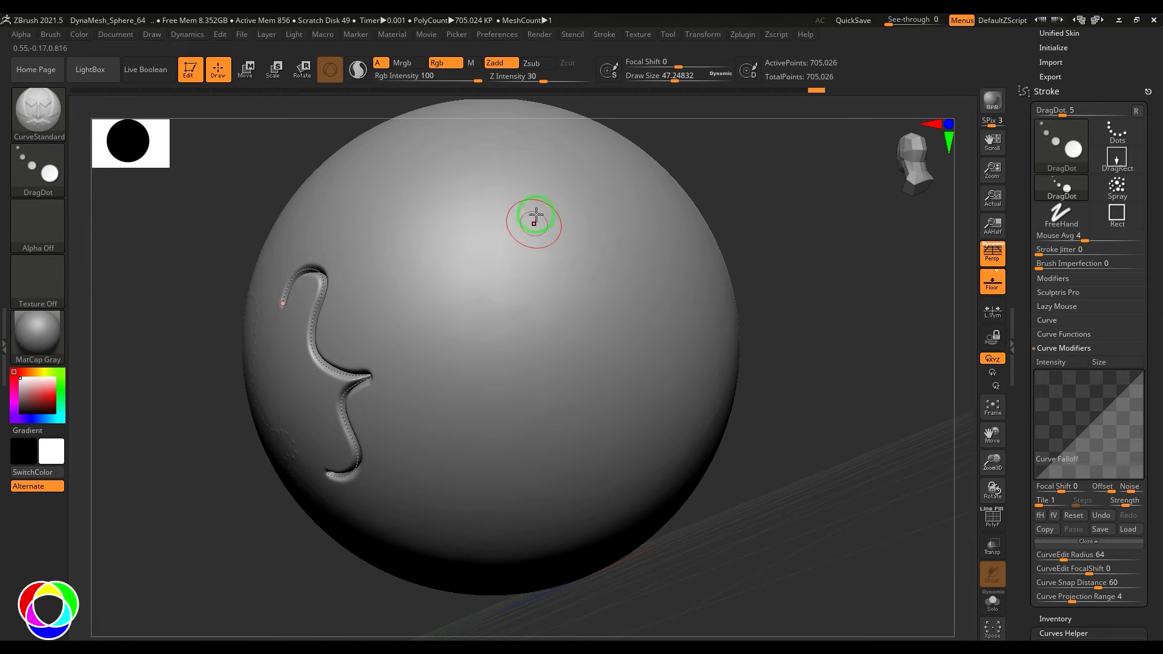
Draw a winding curve on the blank side of the sphere and apply CurveStandard along it with the DragDot stroke.
mouse_move(620, 462)
left_mouse_down()
mouse_move(637, 429)
mouse_move(636, 481)
mouse_move(613, 456)
left_mouse_up()
left_click(624, 461)
mouse_move(575, 329)
left_mouse_down()
mouse_move(509, 338)
mouse_move(444, 369)
left_mouse_up()
key("ctrl+z")
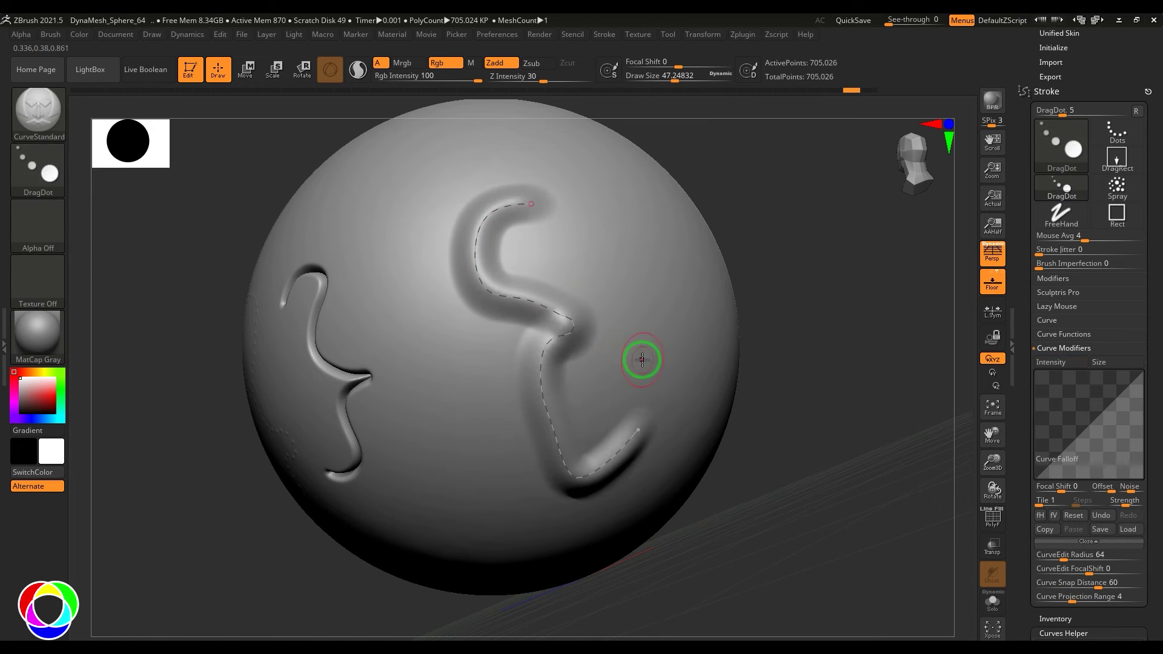
Reduce the Draw Size to about 22 and reapply the CurveStandard brush along the curve.
type("s 64")
key("Return")
left_click(575, 325)
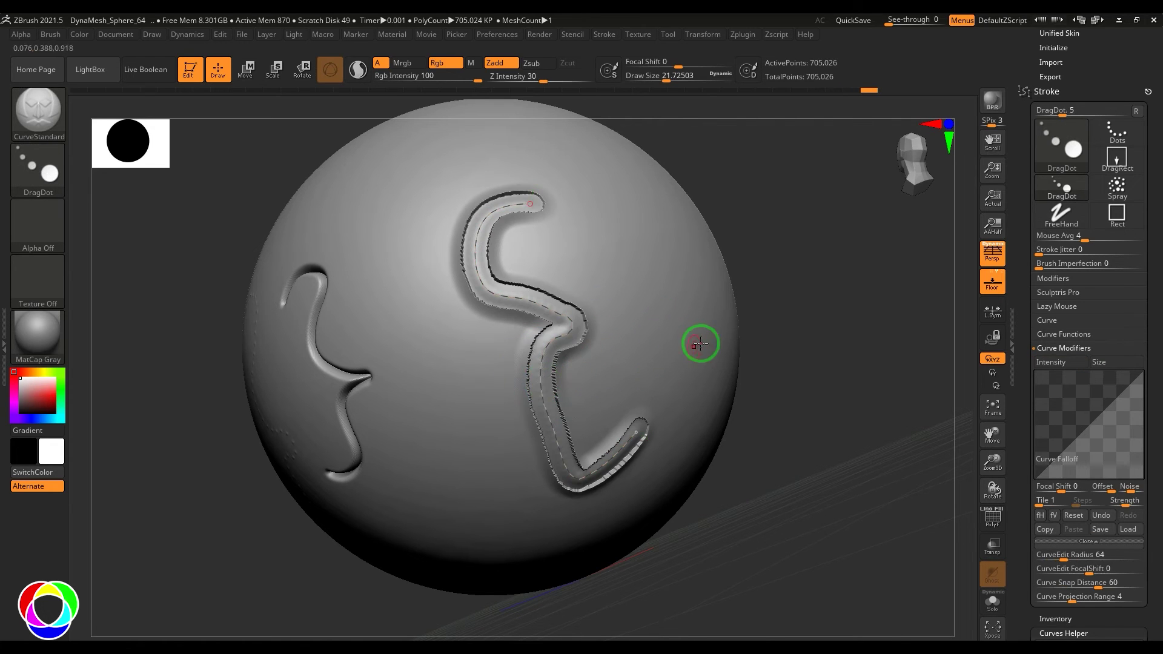
Undo the strokes on the curve, then change the stroke type to Dots and apply CurveStandard along it.
key("ctrl+z")
key("ctrl")
key("ctrl+z")
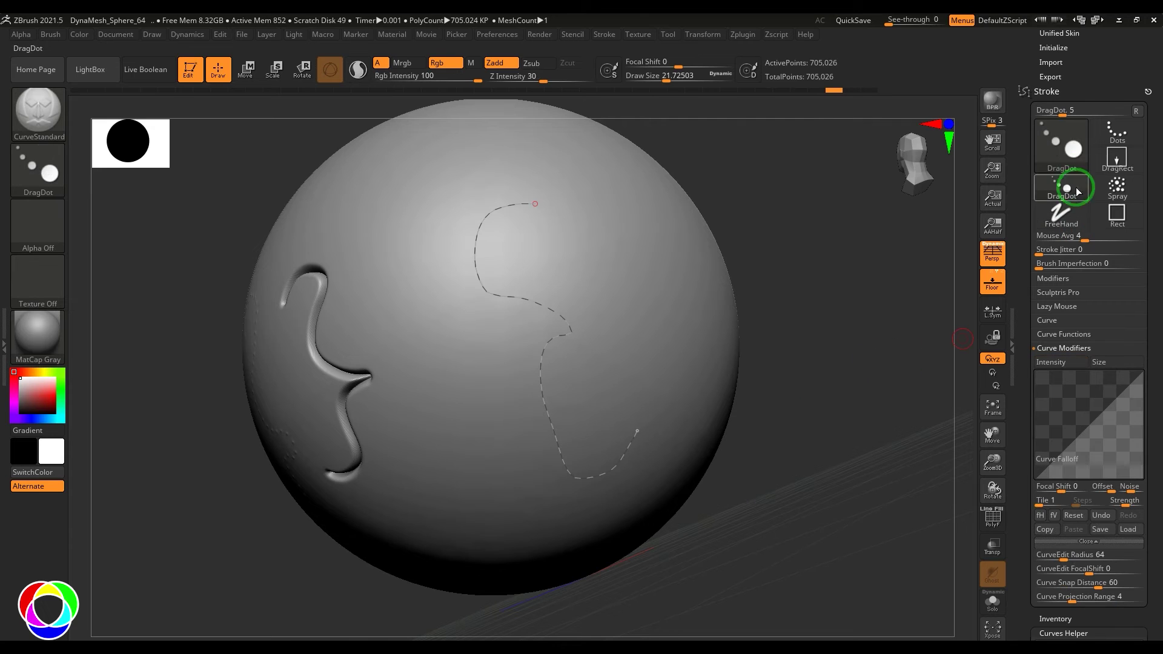
left_click(39, 163)
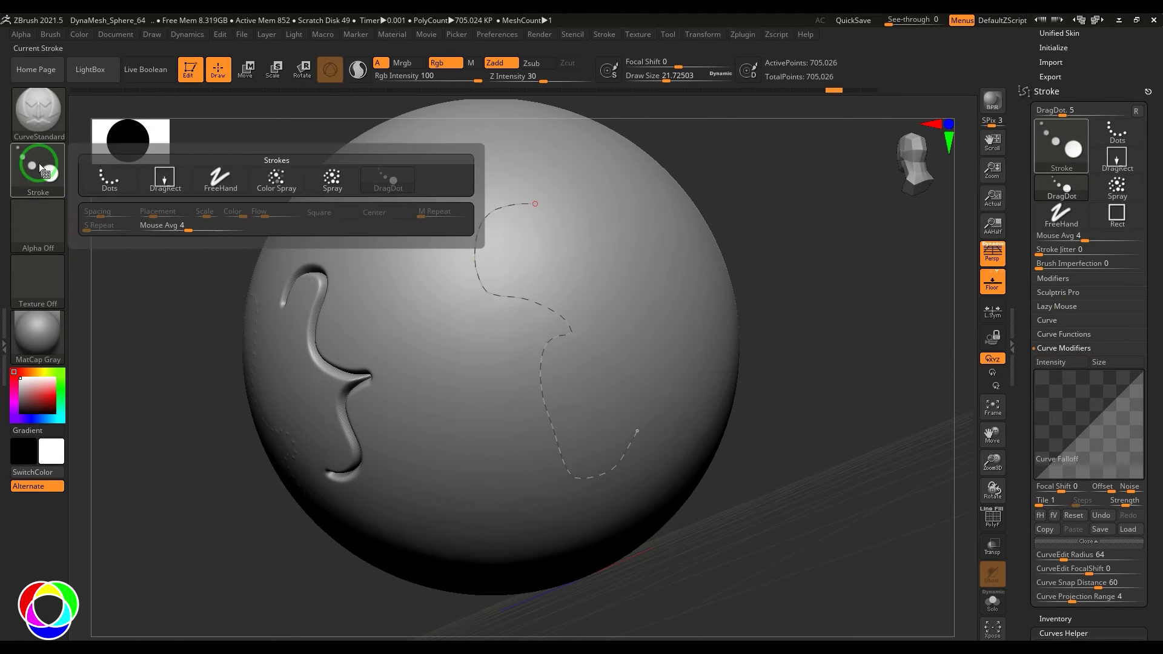
left_click(114, 182)
left_click(545, 391)
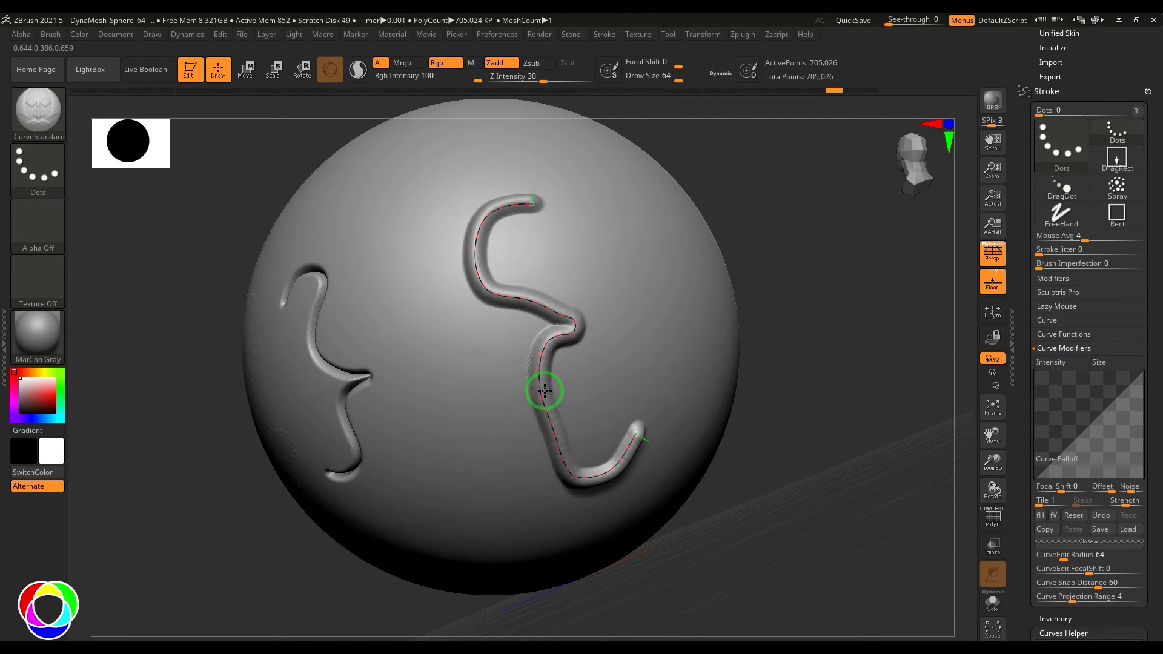
Try reshaping the raised stroke by pulling its curve across the sphere, and undo the distortion.
mouse_move(577, 328)
left_mouse_down()
mouse_move(527, 330)
mouse_move(446, 358)
mouse_move(457, 477)
mouse_move(560, 521)
mouse_move(643, 347)
mouse_move(617, 229)
mouse_move(688, 190)
left_mouse_up()
right_click_drag(716, 268, 561, 337)
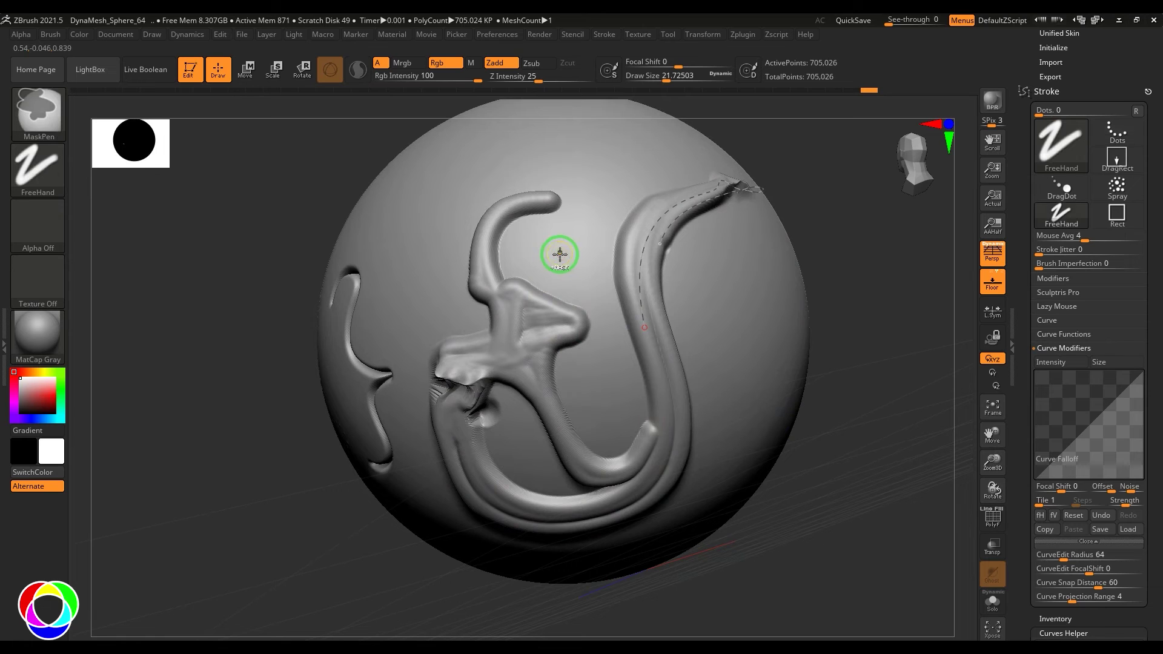
key("ctrl+z")
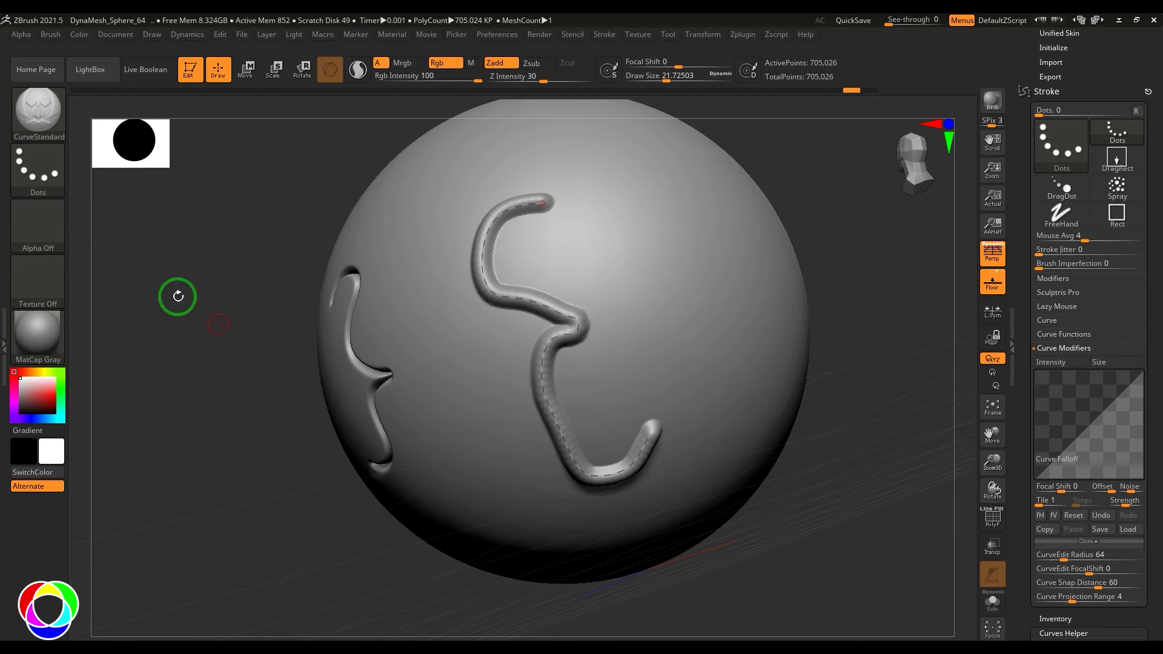
mouse_move(189, 445)
left_mouse_down()
mouse_move(155, 450)
mouse_move(137, 426)
left_mouse_up()
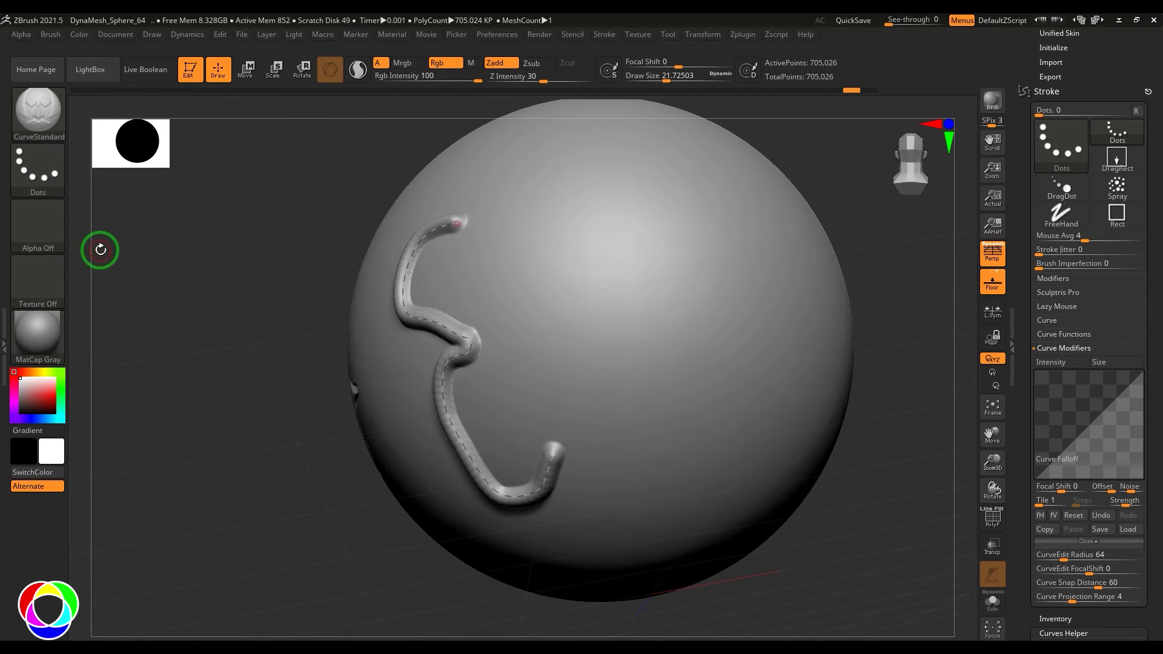
Select the CurvePinch brush and sculpt a winding curve on the sphere, beside the raised CurveStandard stroke.
left_click(36, 124)
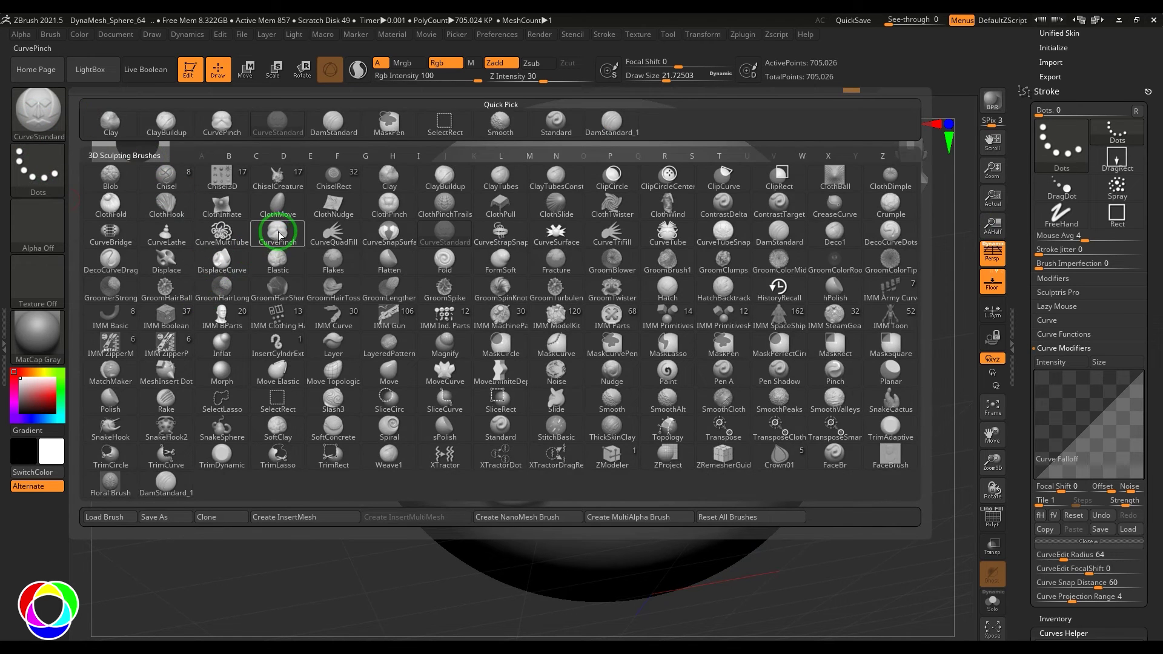
left_click(223, 260)
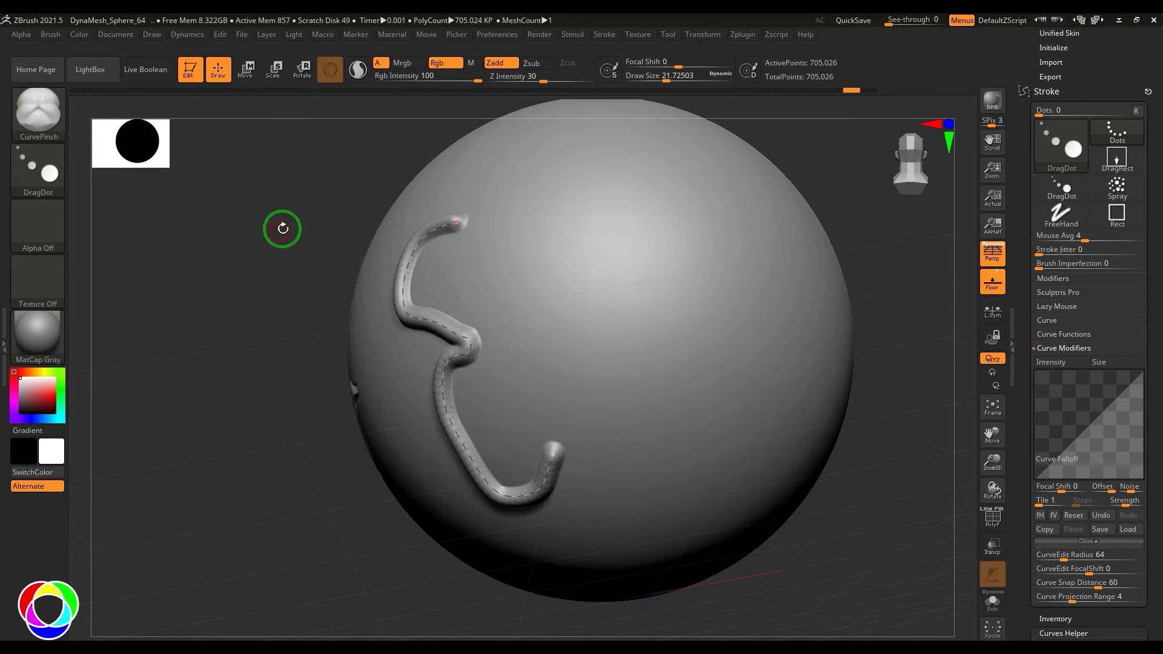
left_click(638, 375)
left_click_drag(642, 358, 717, 311)
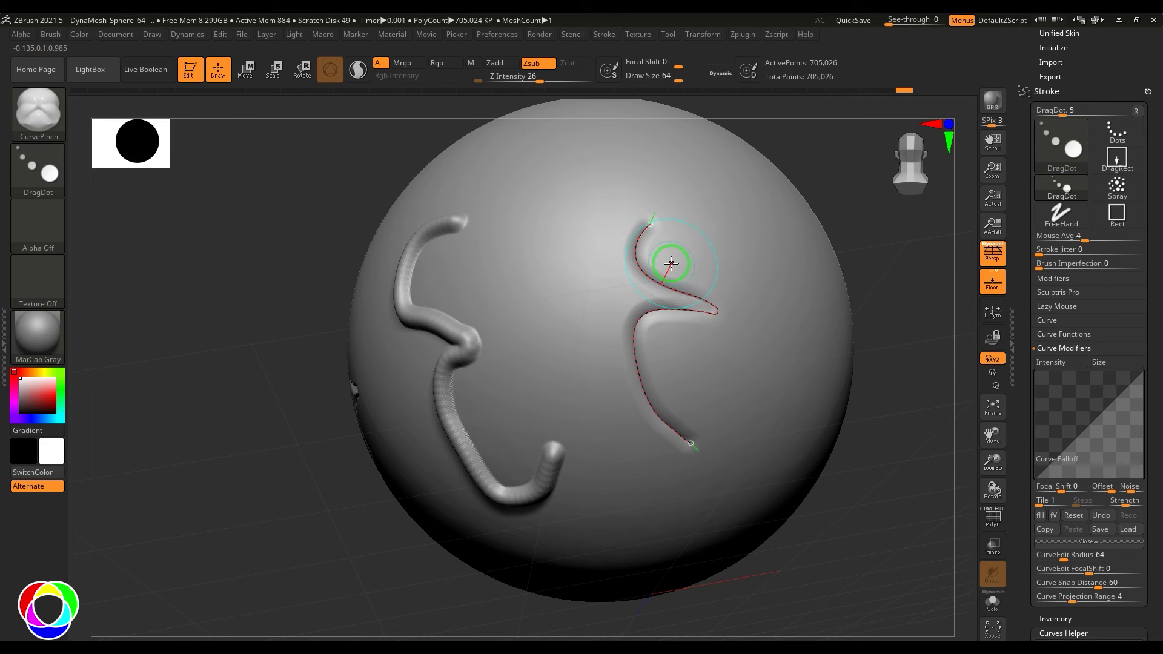
Switch to the CurveStandard brush, draw a Dots-stroke curve beside the pinched one, and pull it into a new shape.
left_click(36, 112)
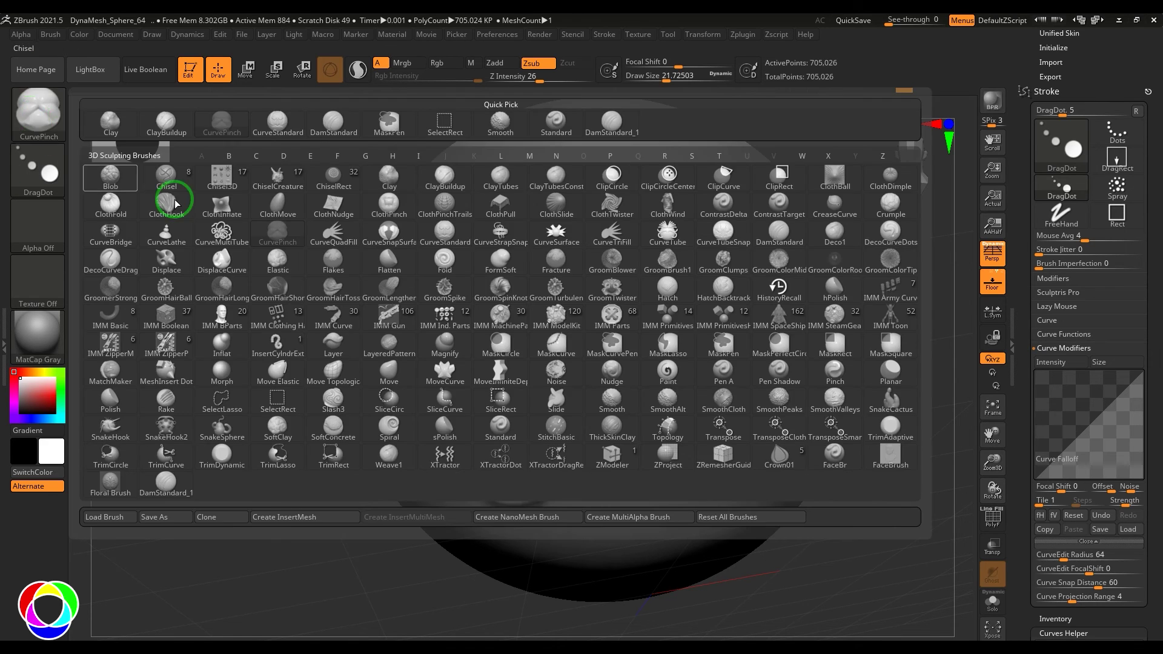
left_click(450, 232)
left_click_drag(354, 501, 73, 509)
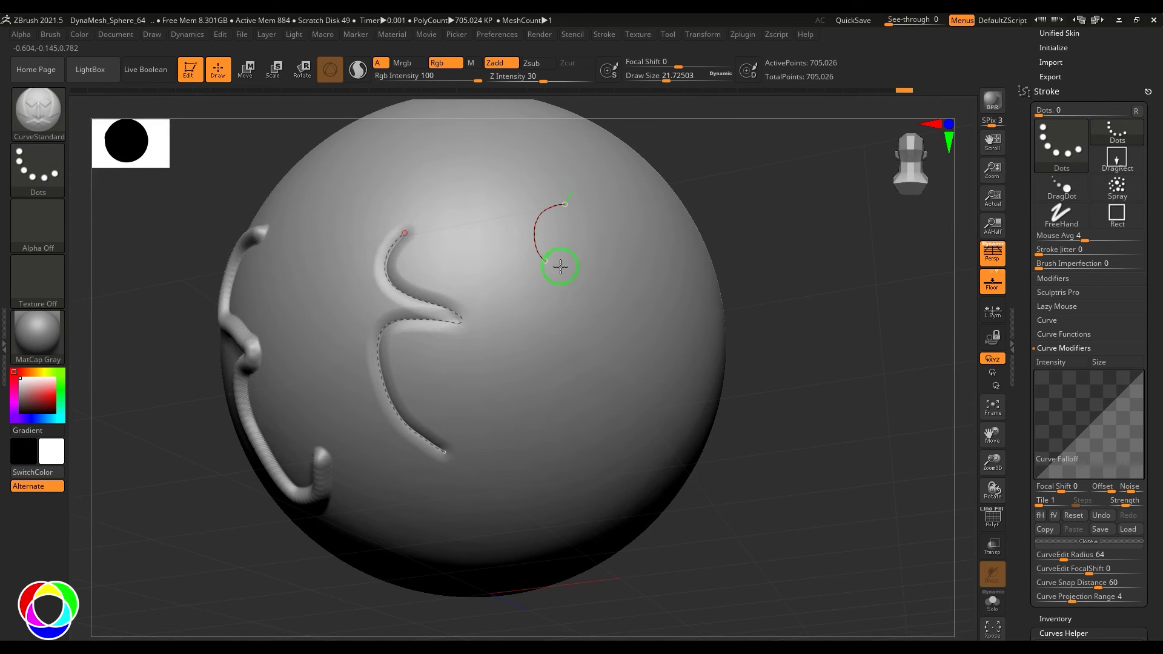
left_click_drag(561, 267, 587, 405)
left_click_drag(525, 340, 510, 352)
mouse_move(552, 267)
left_mouse_down()
mouse_move(572, 293)
mouse_move(637, 321)
left_mouse_up()
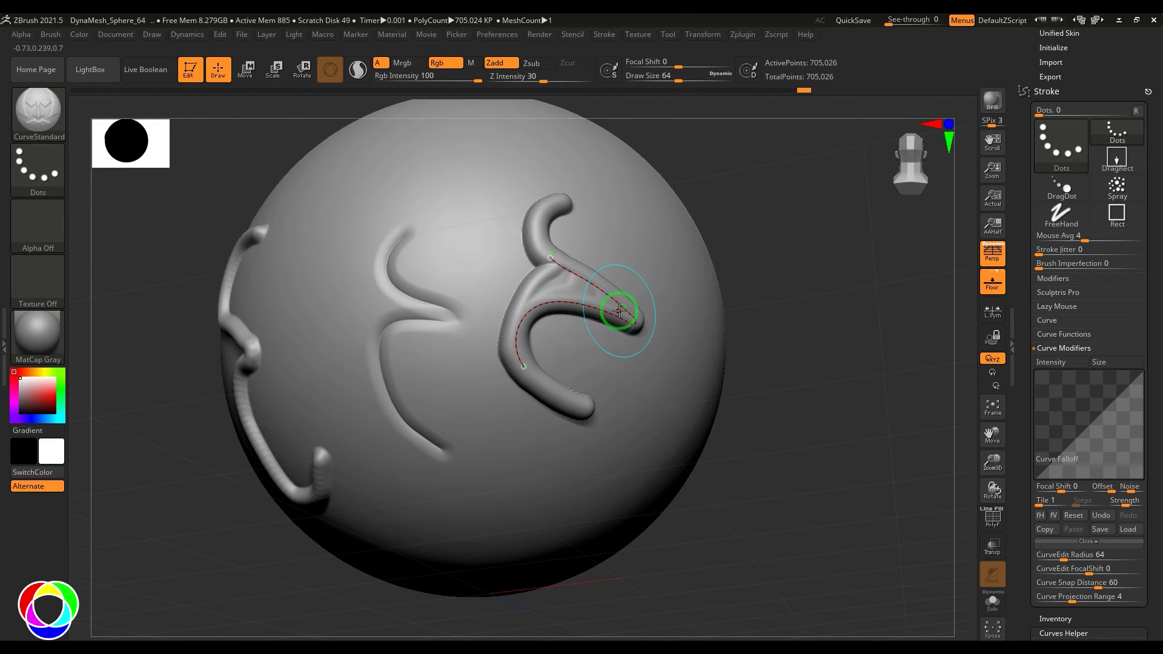
Change the stroke type to DragDot and replace the raised Dots stroke with an arch-shaped CurveStandard curve.
left_click(1062, 131)
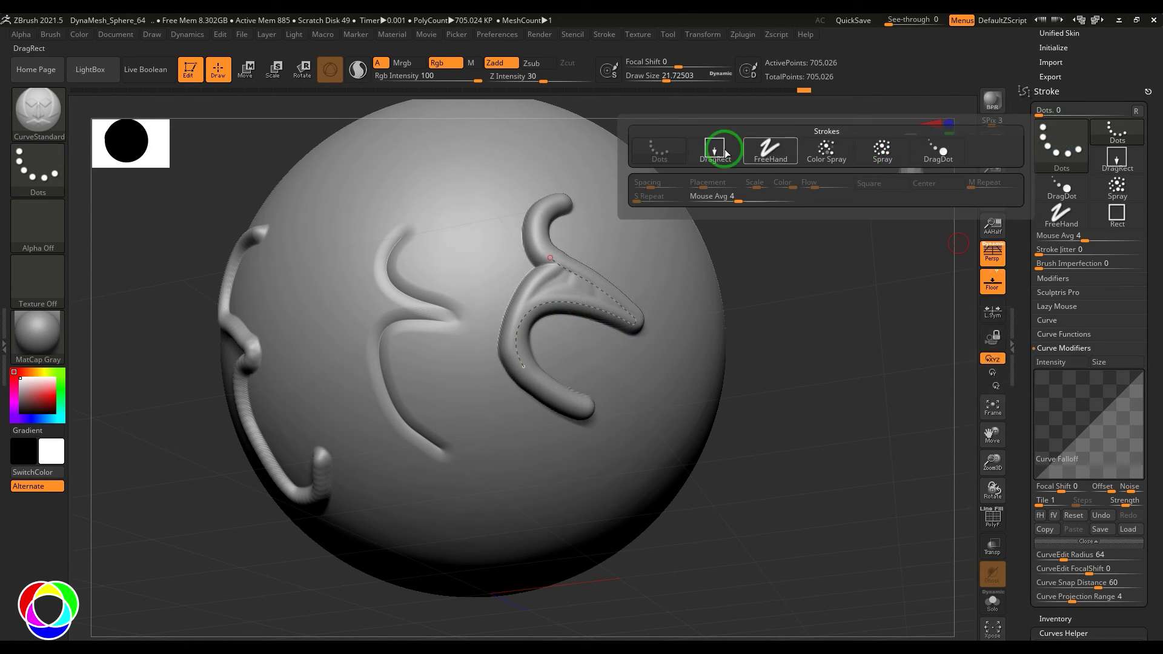
left_click_drag(665, 156, 953, 159)
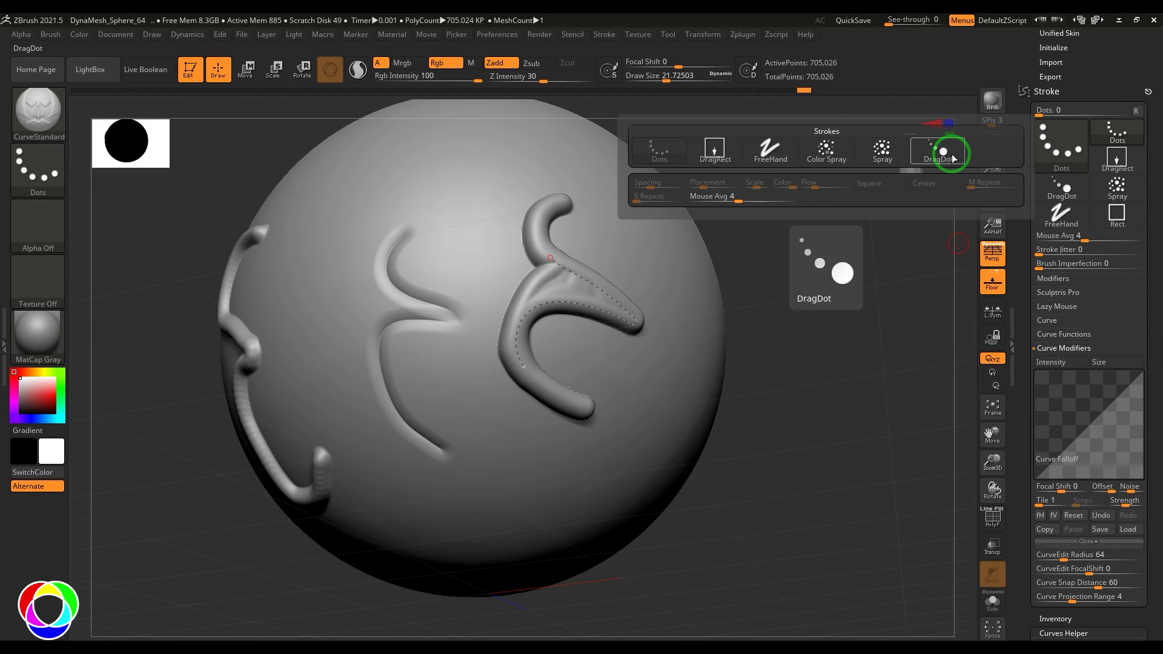
mouse_move(582, 317)
left_mouse_down()
mouse_move(664, 442)
mouse_move(547, 337)
mouse_move(407, 306)
mouse_move(552, 465)
mouse_move(508, 270)
mouse_move(555, 164)
mouse_move(534, 408)
mouse_move(532, 194)
mouse_move(474, 234)
mouse_move(505, 230)
mouse_move(462, 358)
left_mouse_up()
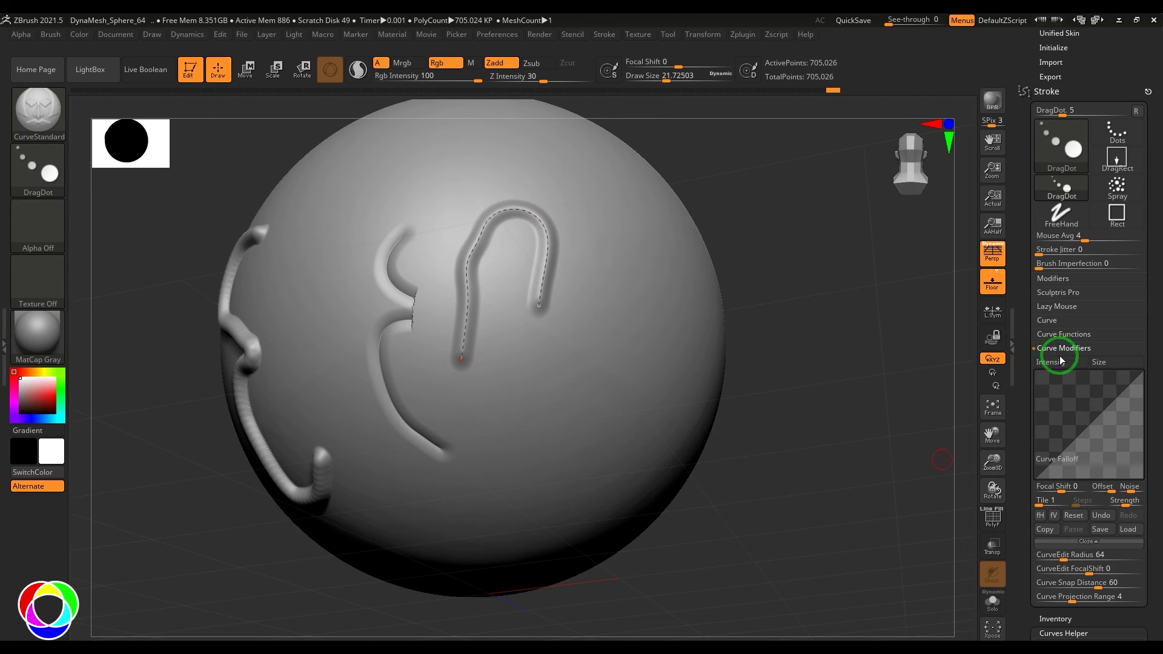
Open the stroke's Curve settings and use the Liquid option for curve editing.
left_click(1070, 334)
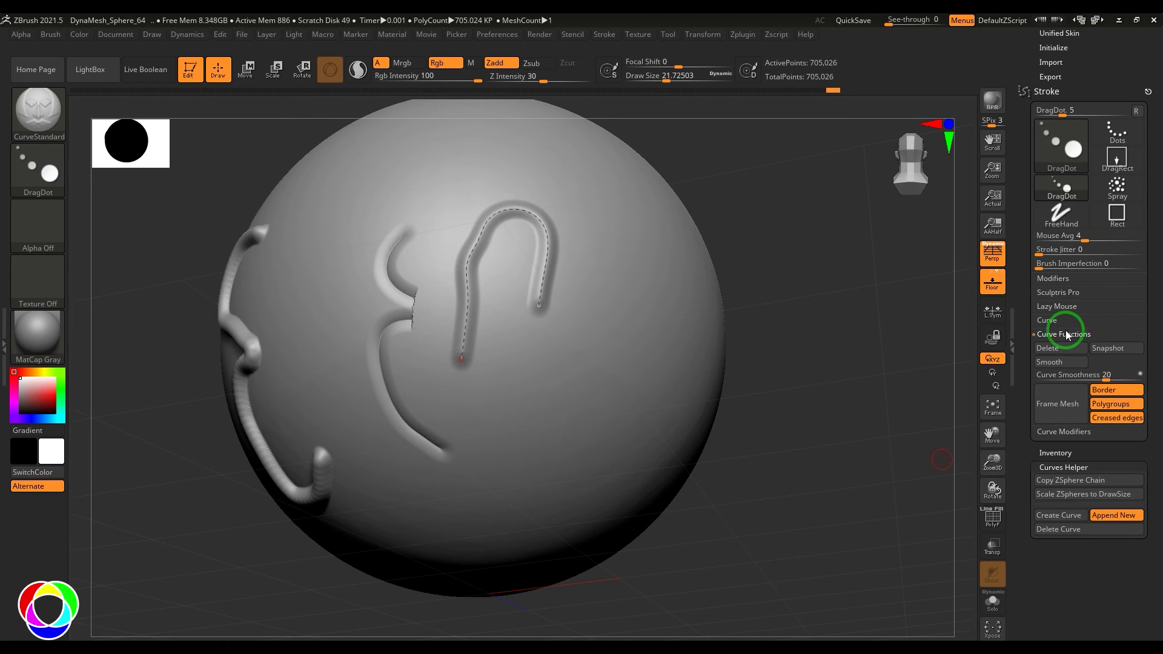
left_click(1059, 322)
left_click(1098, 363)
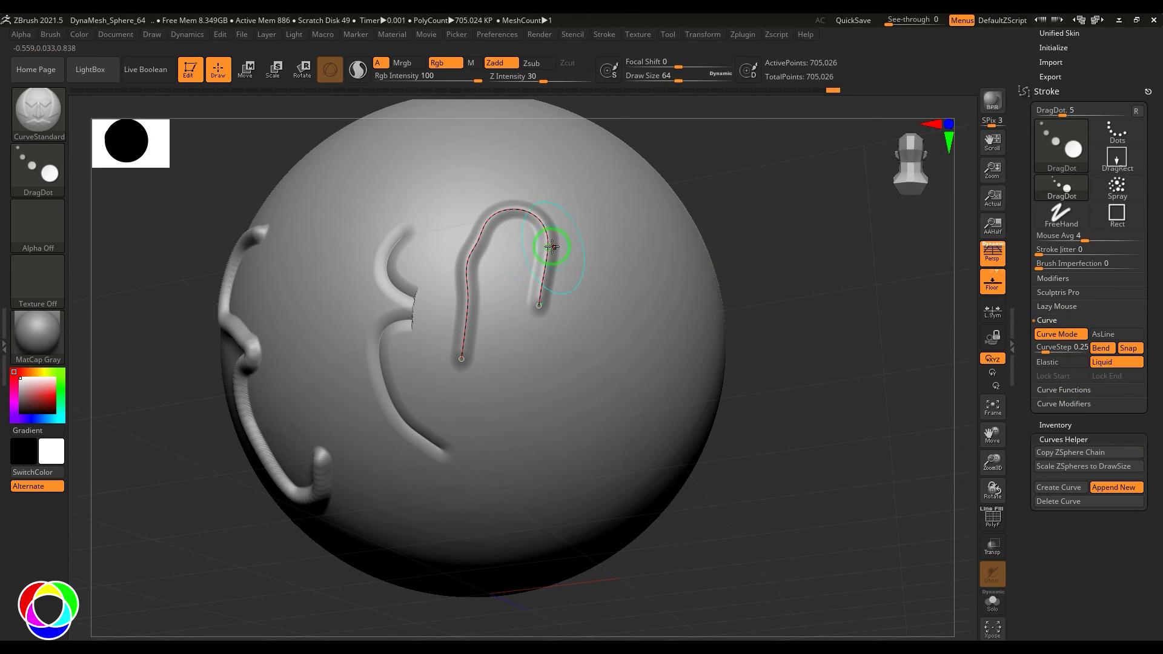
Try pulling the arch curve across the sphere, undo a change, and stretch the CurveStandard curves into branching shapes.
mouse_move(545, 252)
left_mouse_down()
mouse_move(584, 229)
mouse_move(673, 257)
mouse_move(646, 352)
mouse_move(616, 252)
mouse_move(576, 332)
mouse_move(678, 423)
mouse_move(800, 424)
mouse_move(695, 394)
mouse_move(810, 454)
mouse_move(655, 483)
left_mouse_up()
left_click_drag(830, 542, 787, 502)
key("ctrl+z")
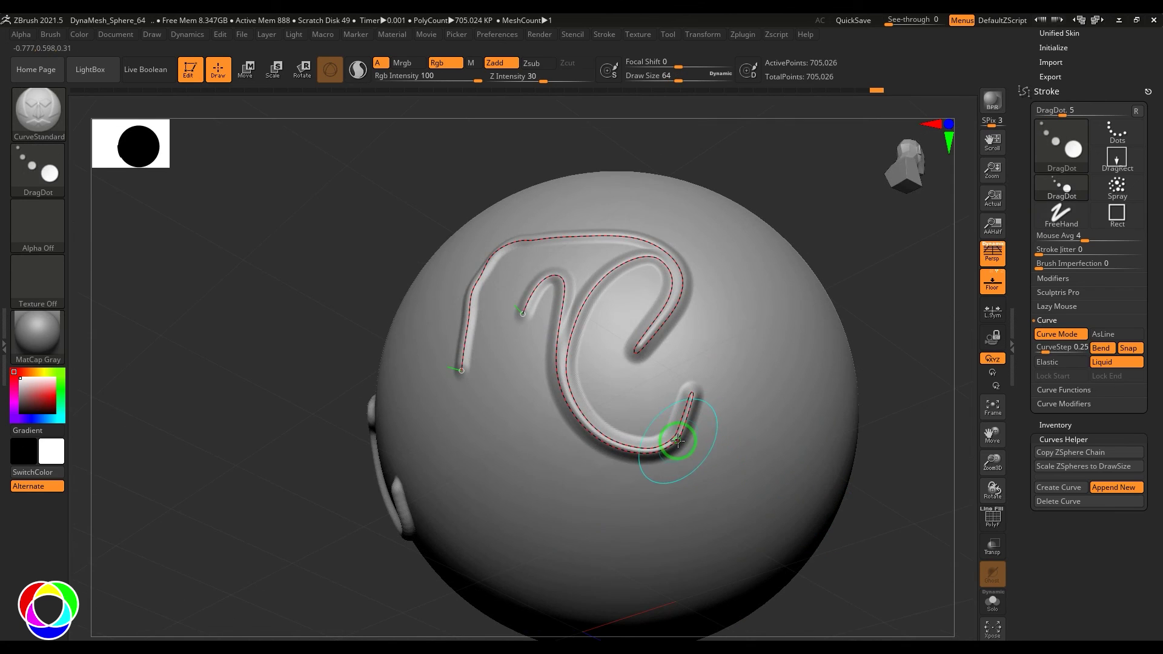
mouse_move(680, 446)
left_mouse_down()
mouse_move(688, 514)
mouse_move(721, 423)
mouse_move(690, 434)
mouse_move(714, 466)
mouse_move(643, 462)
mouse_move(592, 442)
mouse_move(585, 488)
mouse_move(713, 338)
mouse_move(680, 325)
mouse_move(705, 333)
left_mouse_up()
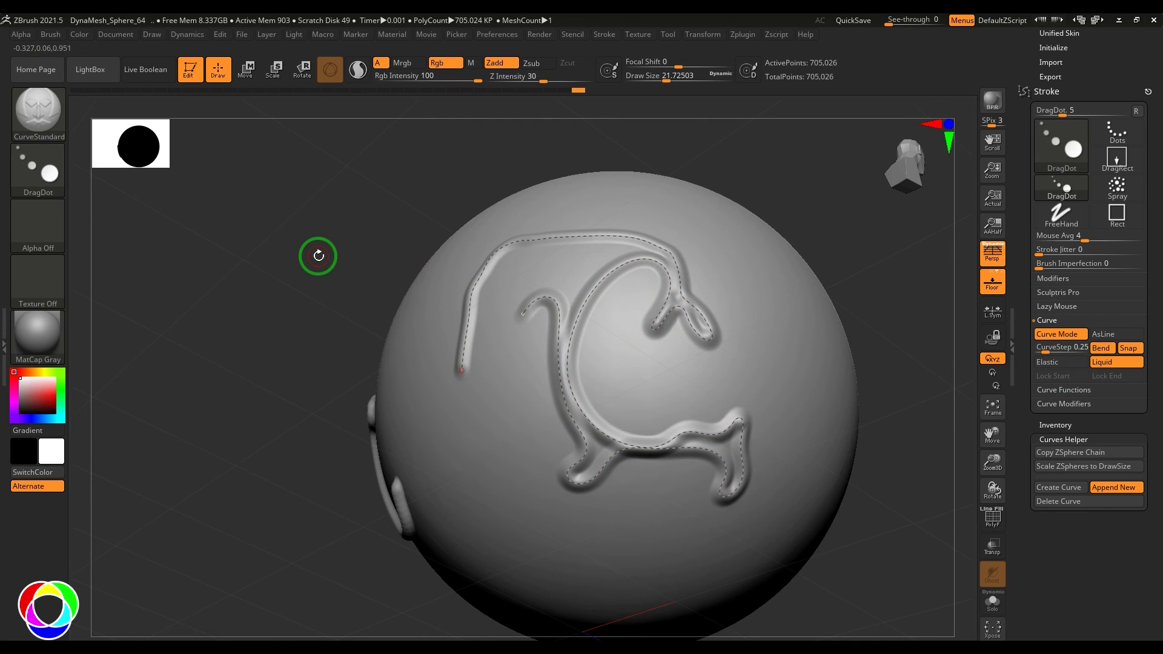
left_click(37, 121)
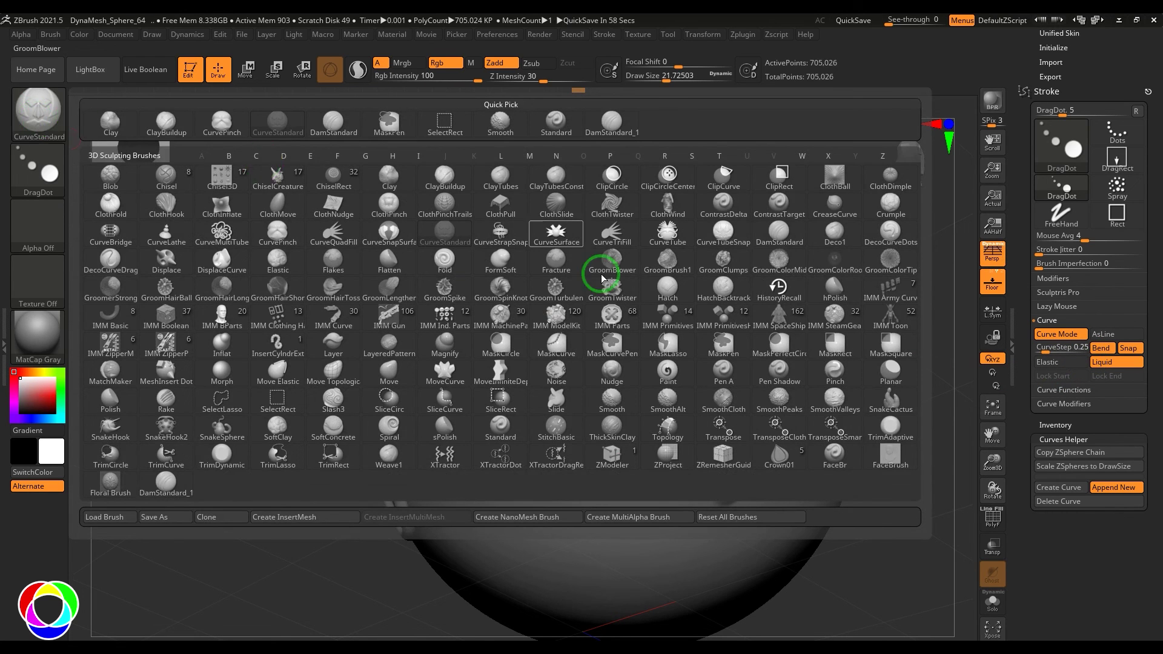
mouse_move(591, 426)
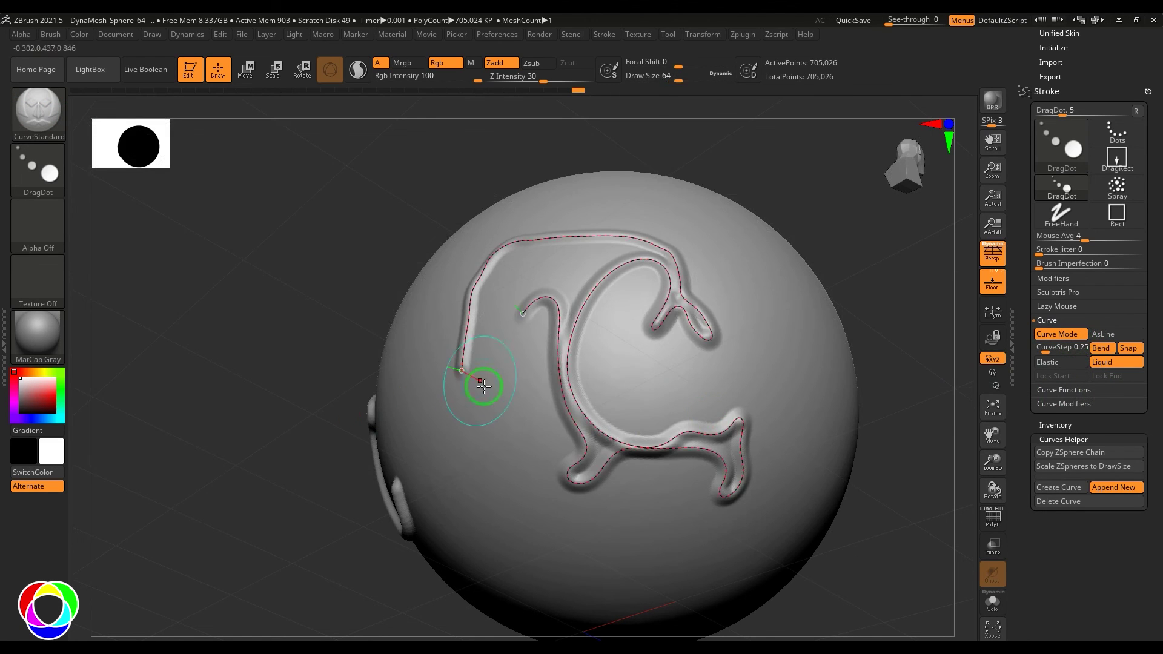
left_click(490, 395)
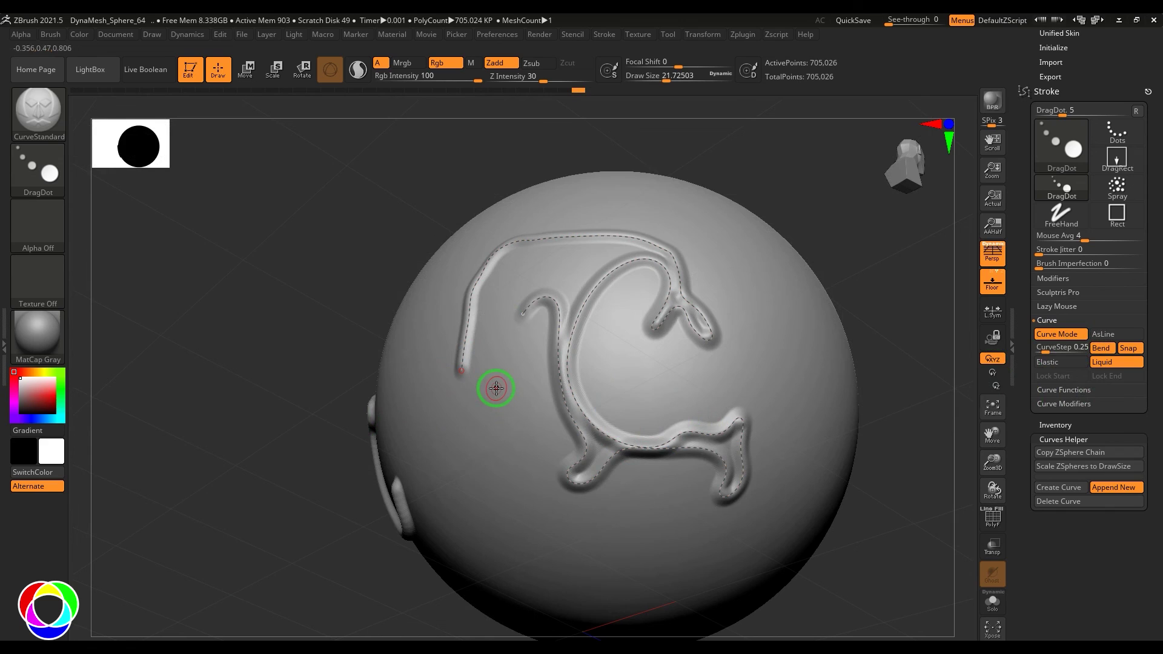